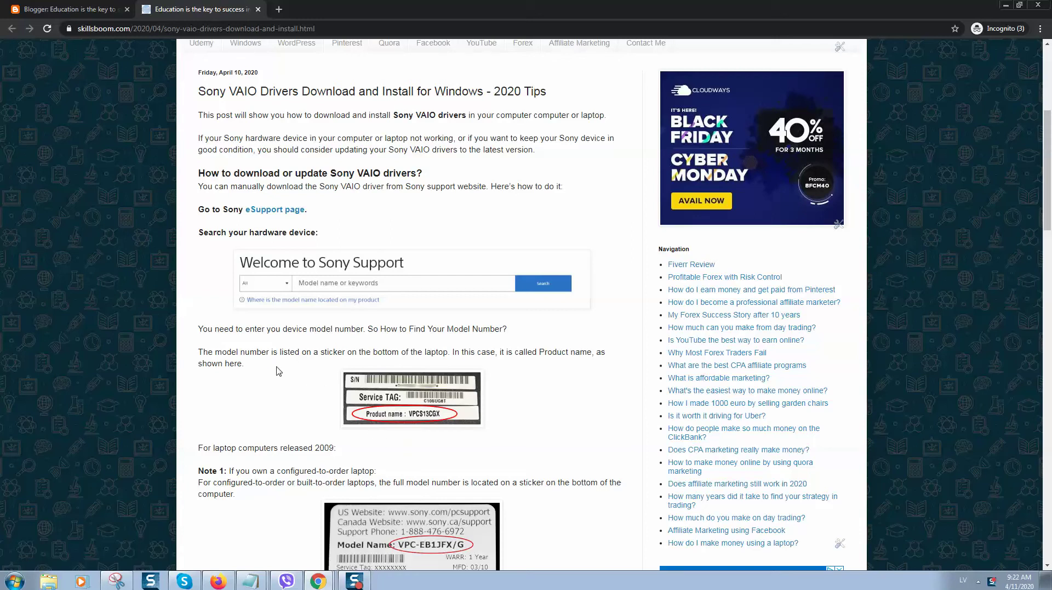
Step: Highlight 'Sony VAIO Drivers' in the article title, then select the article's web address
{"action": "scroll", "coordinate": [276, 299], "scroll_direction": "up", "scroll_amount": 1}
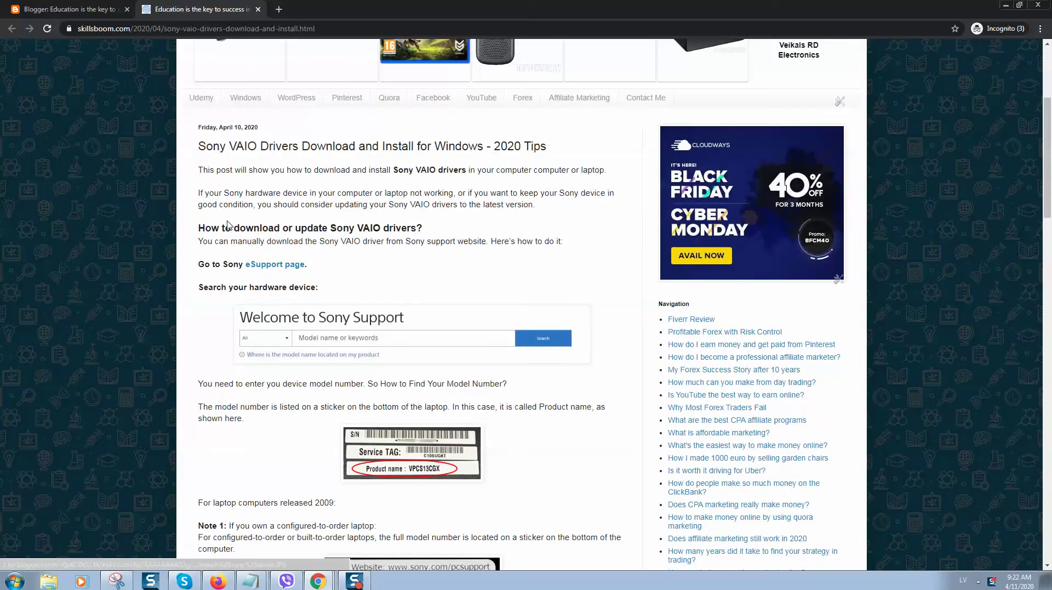
{"action": "left_click_drag", "start_coordinate": [198, 150], "coordinate": [303, 139]}
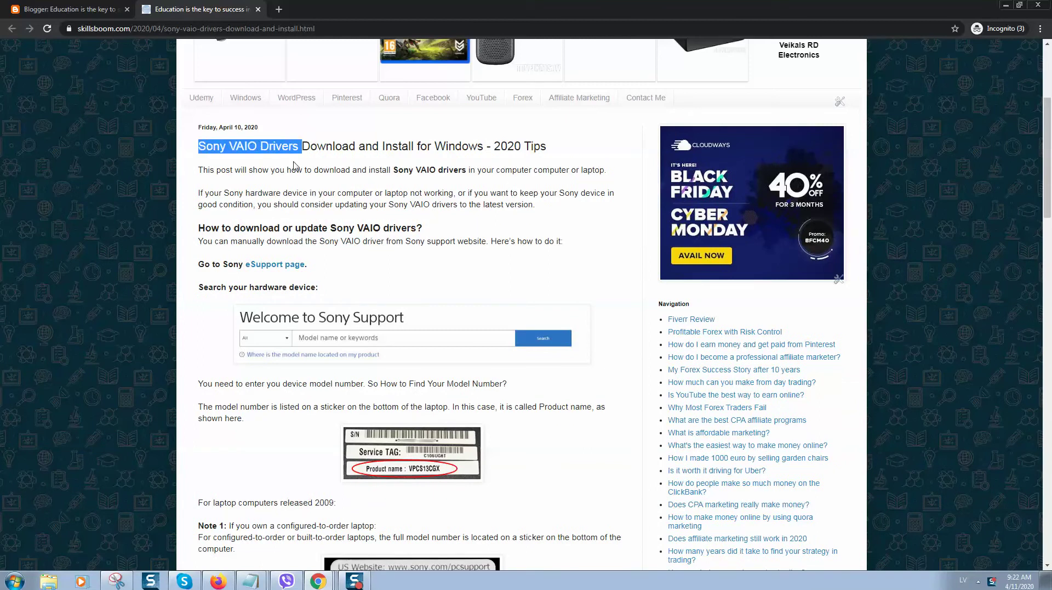
{"action": "left_click", "coordinate": [315, 187]}
{"action": "scroll", "coordinate": [307, 203], "scroll_direction": "up", "scroll_amount": 3}
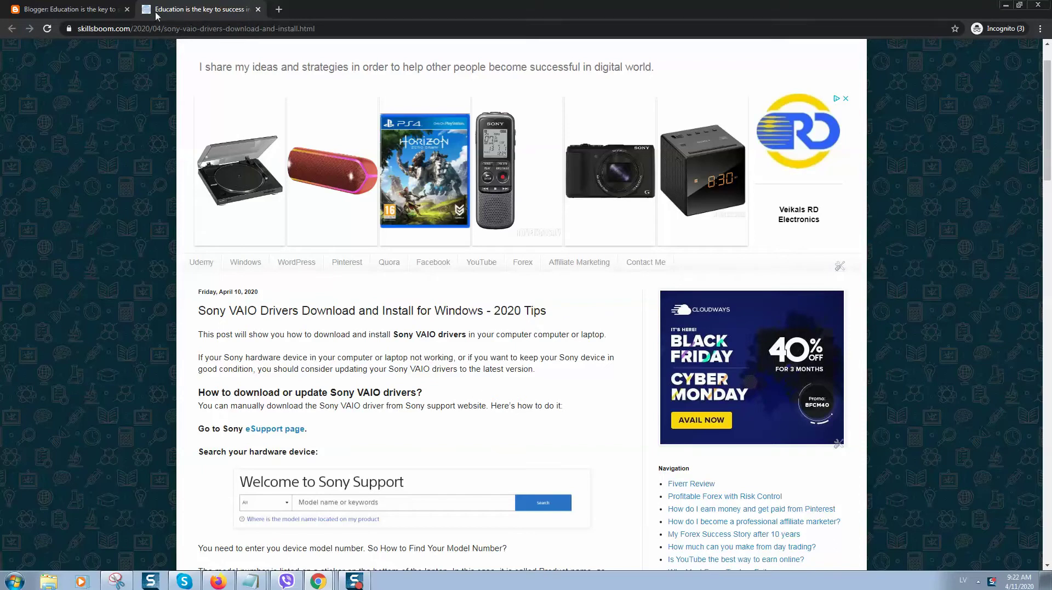
{"action": "left_click", "coordinate": [180, 24]}
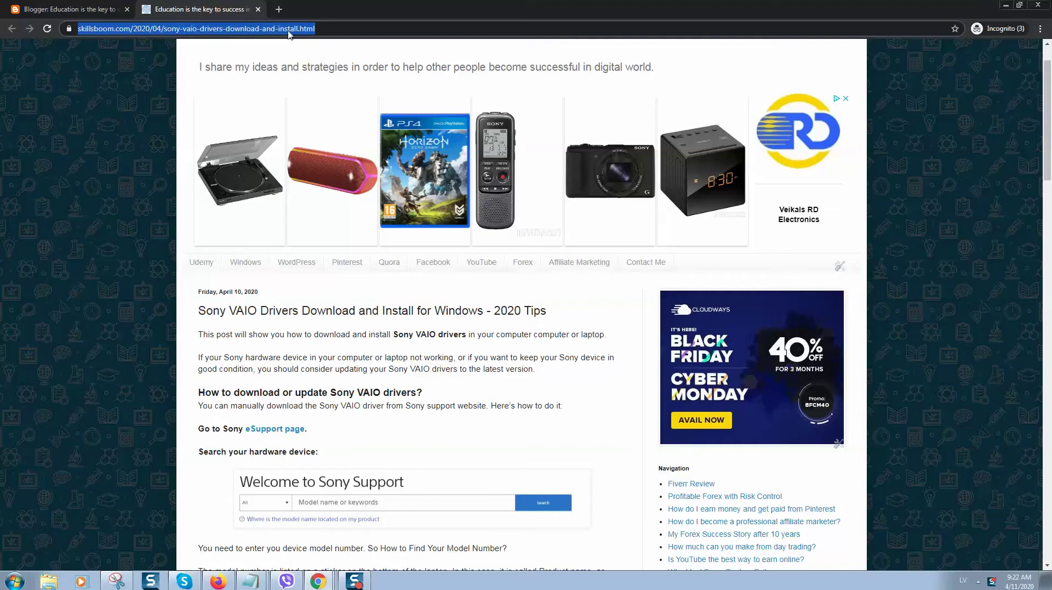
Step: Highlight the article title, 'Sony VAIO drivers' in the first paragraph, and the download heading
{"action": "scroll", "coordinate": [208, 181], "scroll_direction": "down", "scroll_amount": 2}
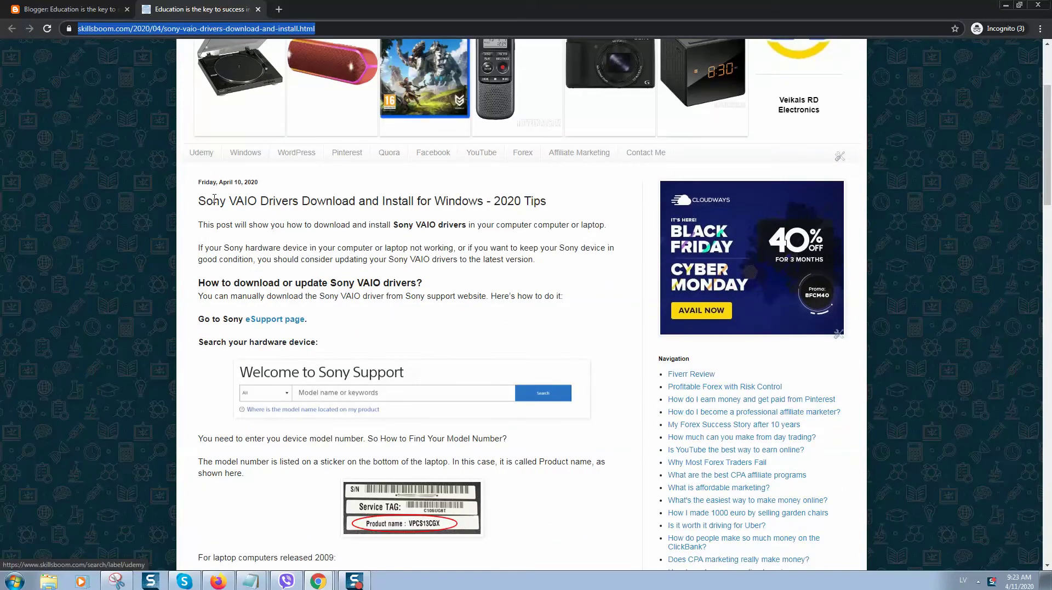
{"action": "left_click_drag", "start_coordinate": [206, 203], "coordinate": [547, 203]}
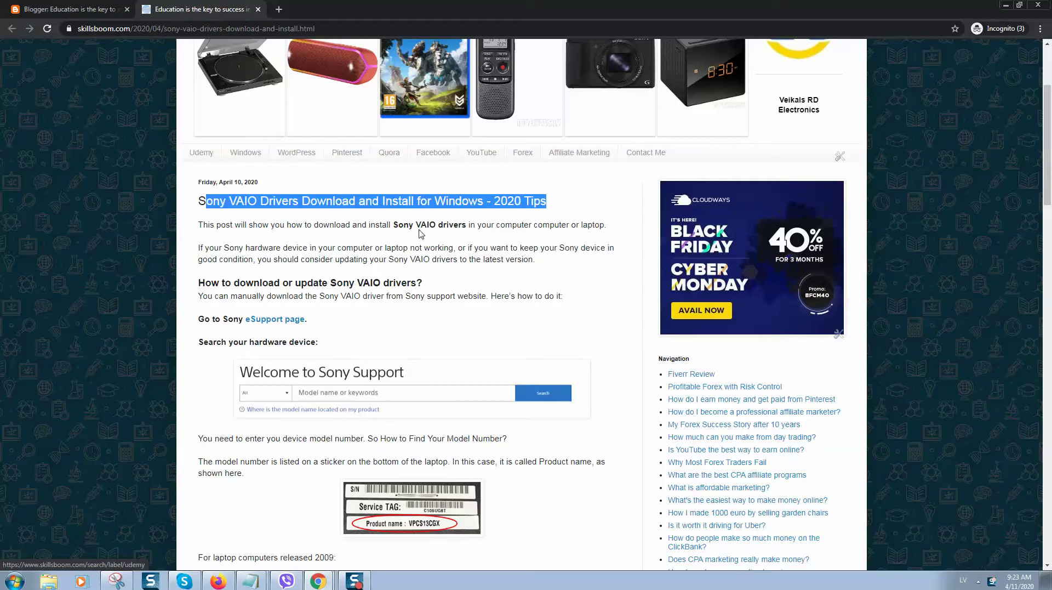
{"action": "left_click_drag", "start_coordinate": [394, 225], "coordinate": [468, 224]}
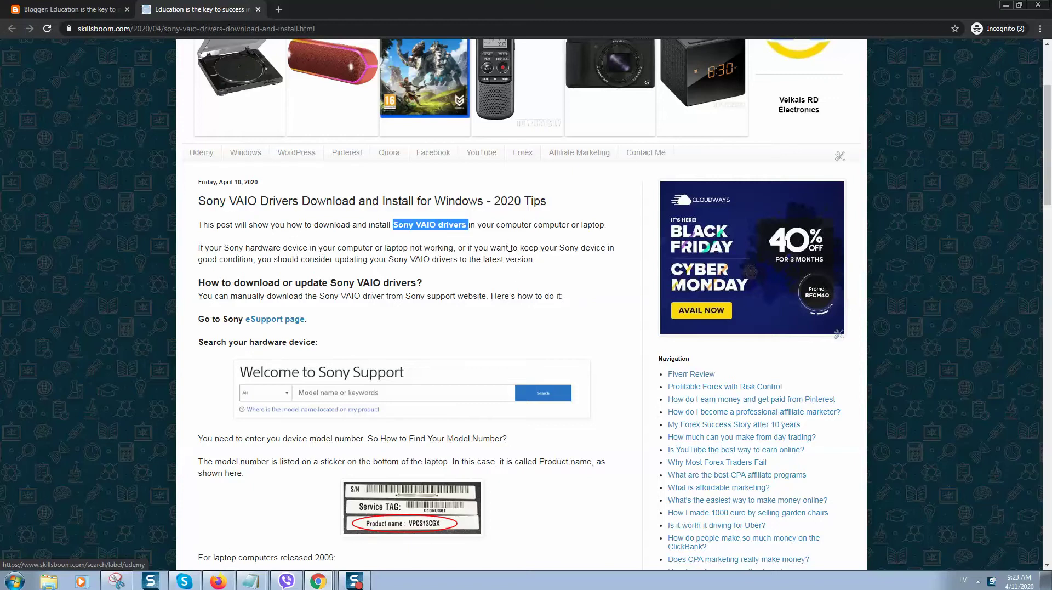
{"action": "triple_click", "coordinate": [521, 278]}
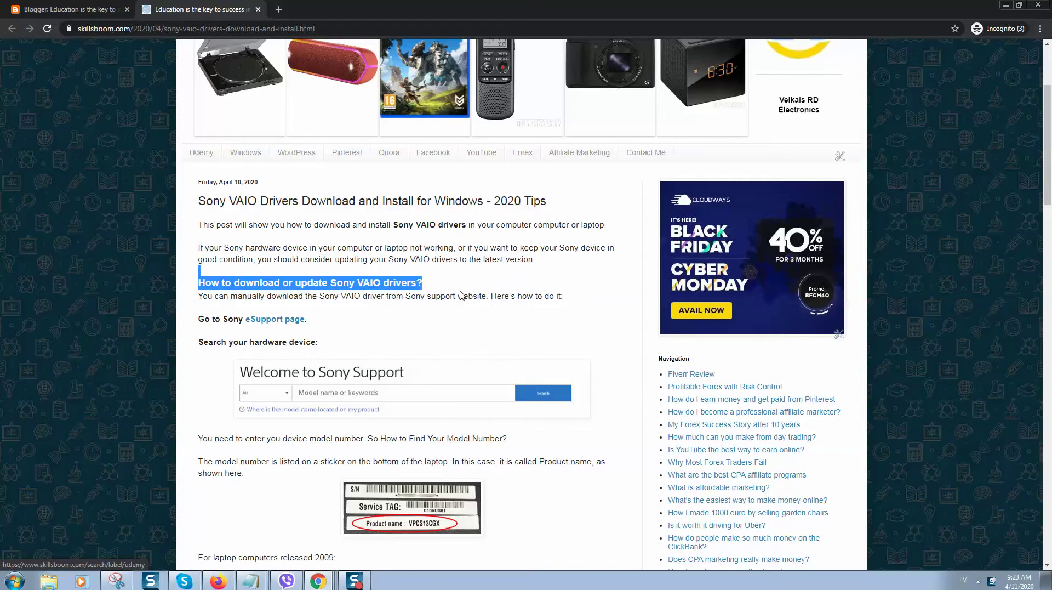
{"action": "scroll", "coordinate": [460, 296], "scroll_direction": "down", "scroll_amount": 3}
{"action": "scroll", "coordinate": [257, 208], "scroll_direction": "up", "scroll_amount": 1}
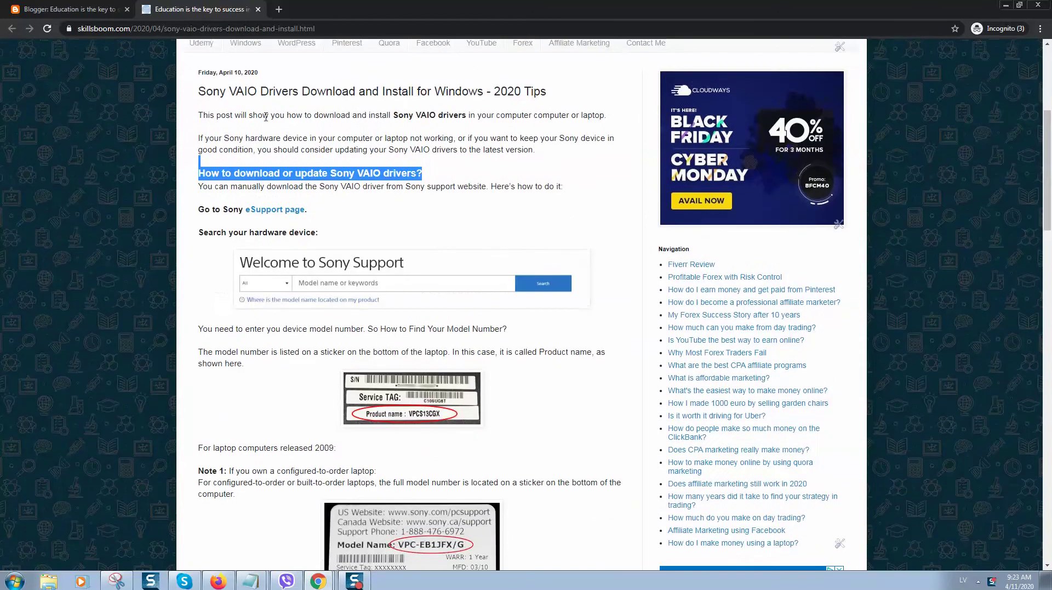
Step: Open the article's eSupport page link in a new tab and dismiss its survey pop-up
{"action": "right_click", "coordinate": [272, 211]}
{"action": "left_click", "coordinate": [293, 220]}
{"action": "left_click", "coordinate": [328, 10]}
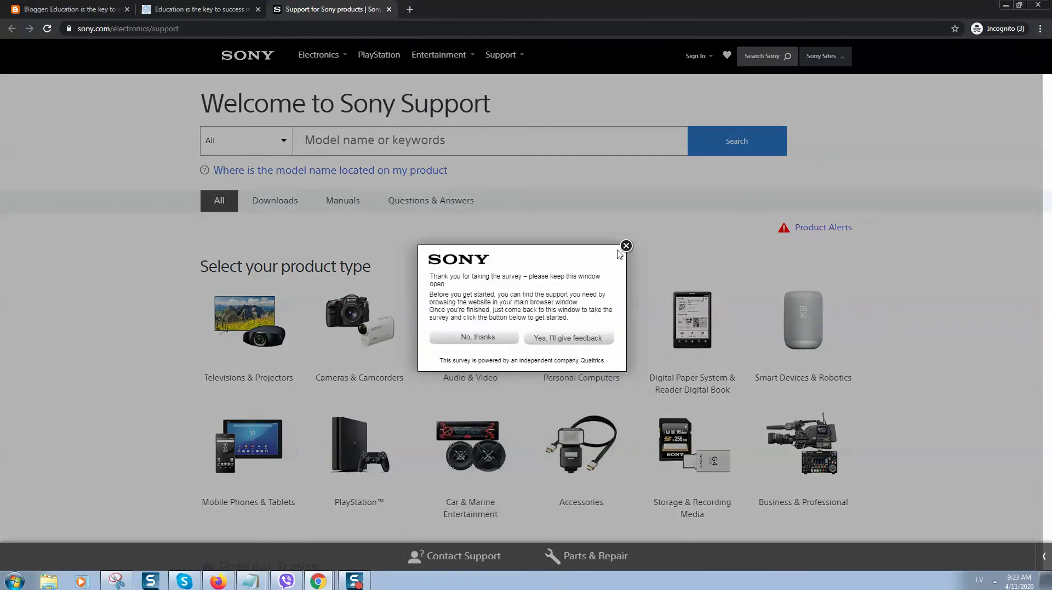
{"action": "left_click", "coordinate": [477, 337]}
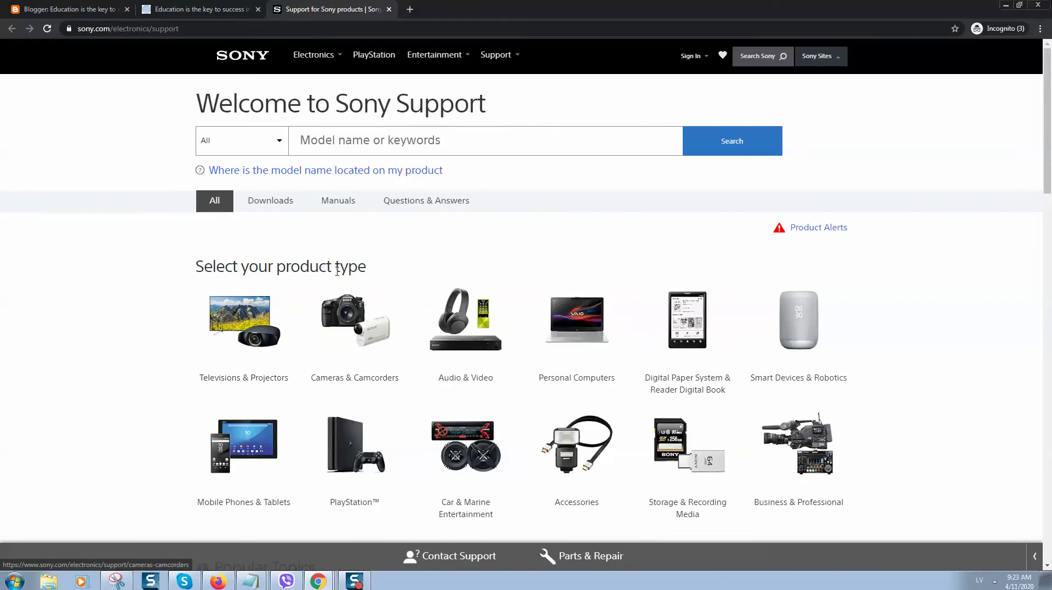
Step: Browse the Sony Support page, select its address and model name search field, then glance at Blogger
{"action": "scroll", "coordinate": [280, 318], "scroll_direction": "down", "scroll_amount": 2}
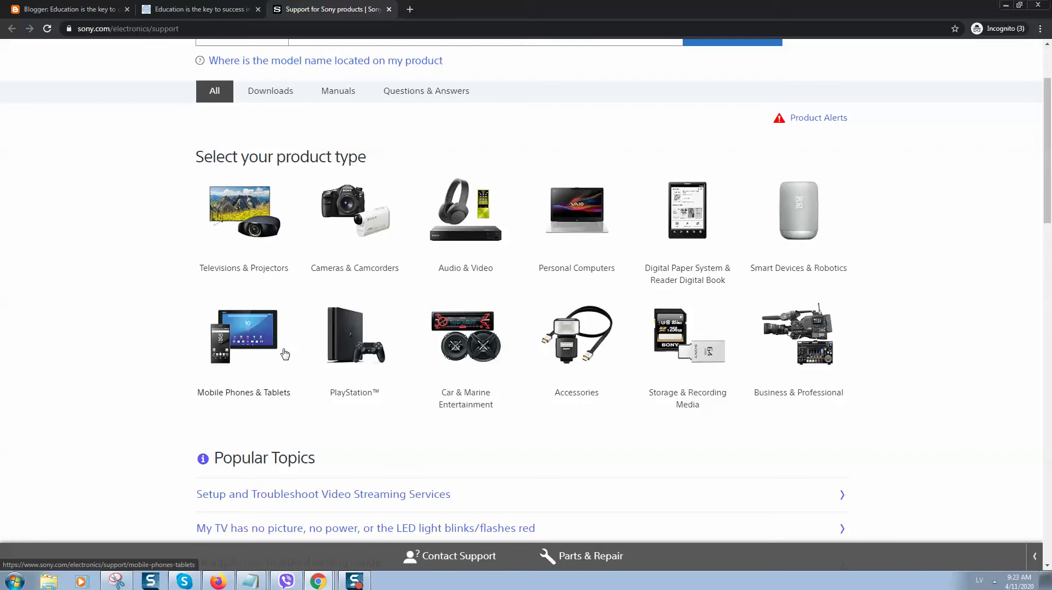
{"action": "scroll", "coordinate": [321, 351], "scroll_direction": "up", "scroll_amount": 2}
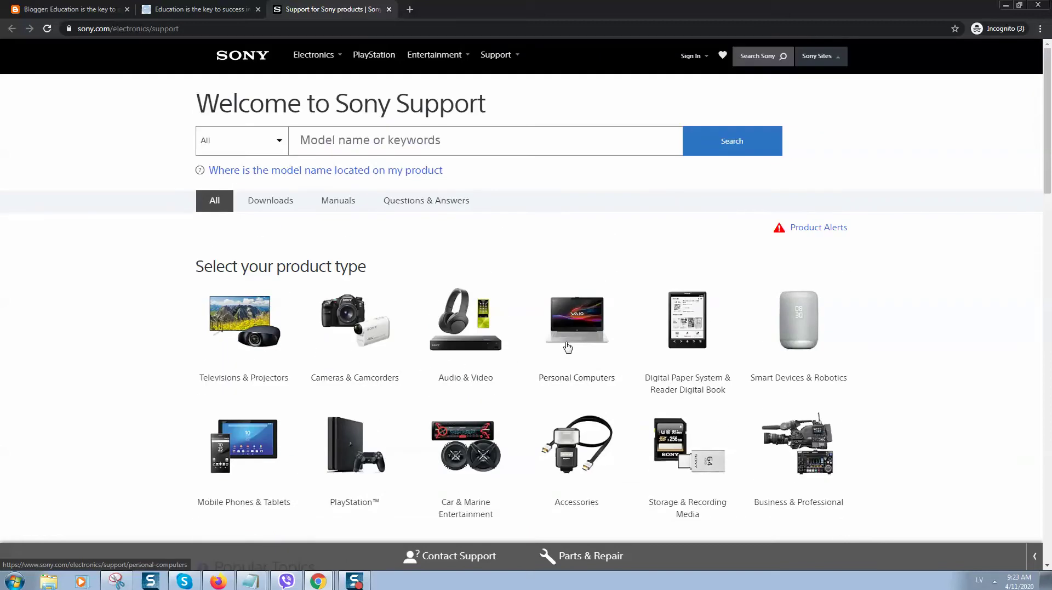
{"action": "mouse_move", "coordinate": [376, 105]}
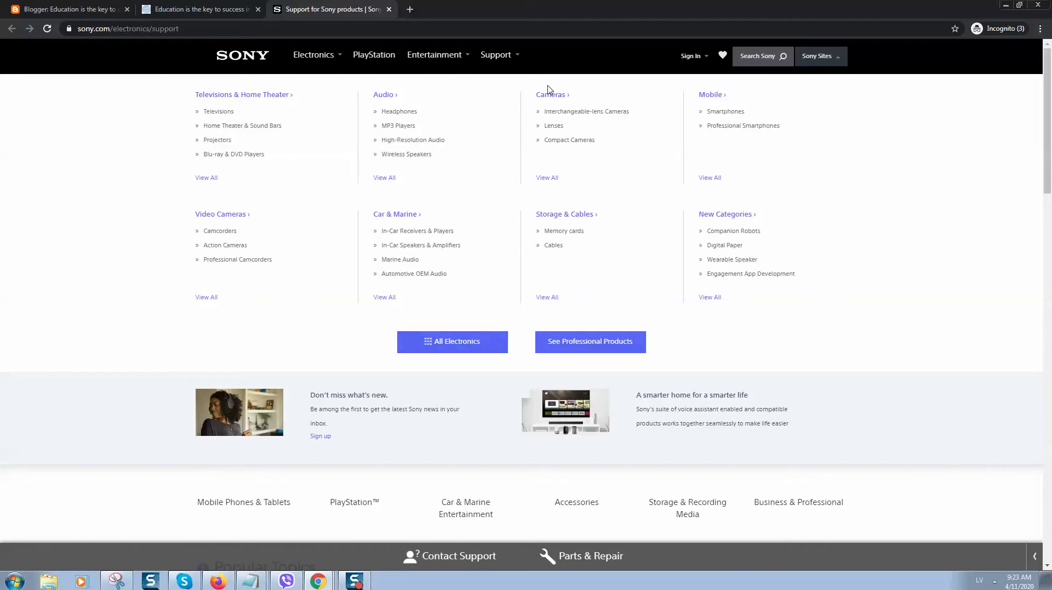
{"action": "left_click", "coordinate": [178, 32]}
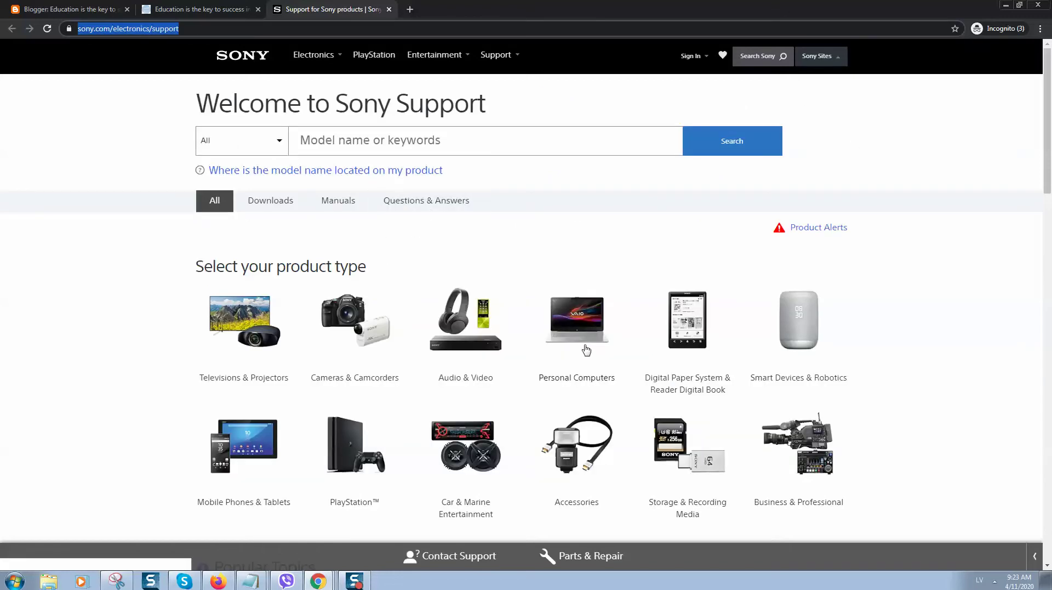
{"action": "left_click", "coordinate": [361, 141]}
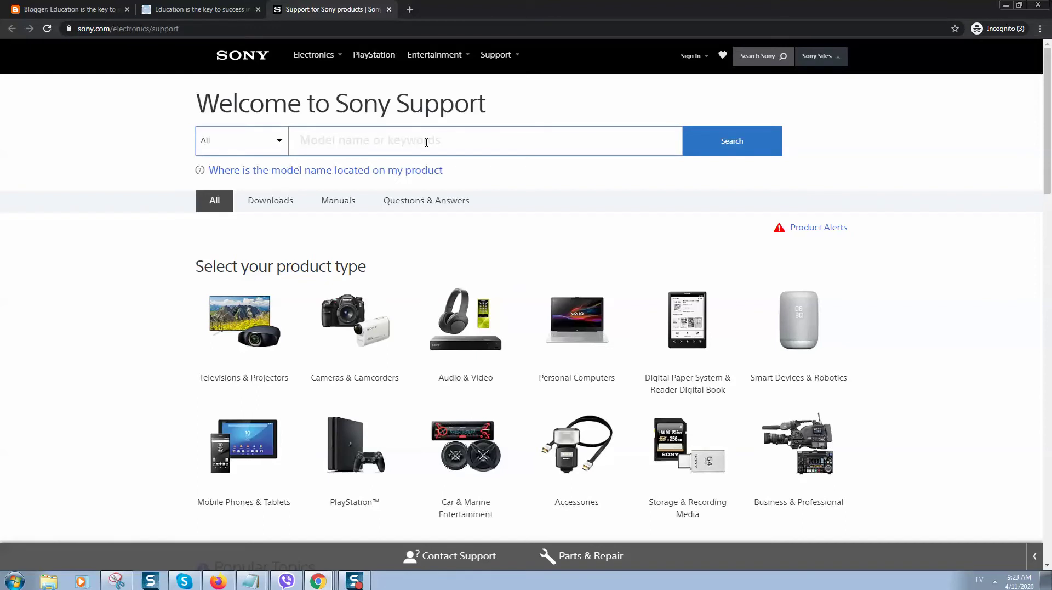
{"action": "left_click", "coordinate": [75, 9]}
Step: Return to the VAIO drivers article and scroll to the model number sticker examples and Method 1
{"action": "left_click", "coordinate": [234, 9]}
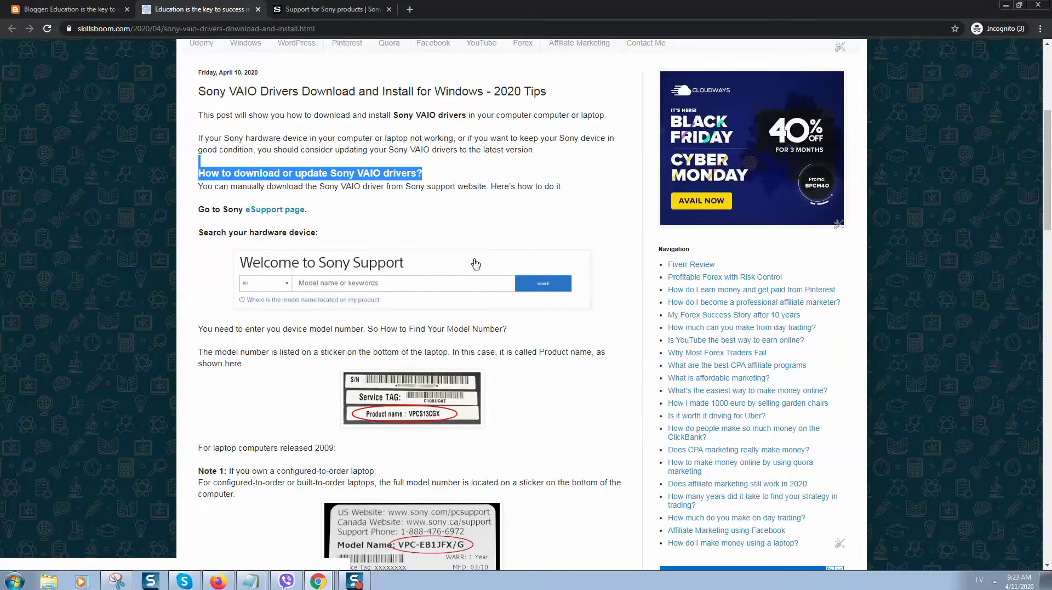
{"action": "scroll", "coordinate": [356, 223], "scroll_direction": "down", "scroll_amount": 3}
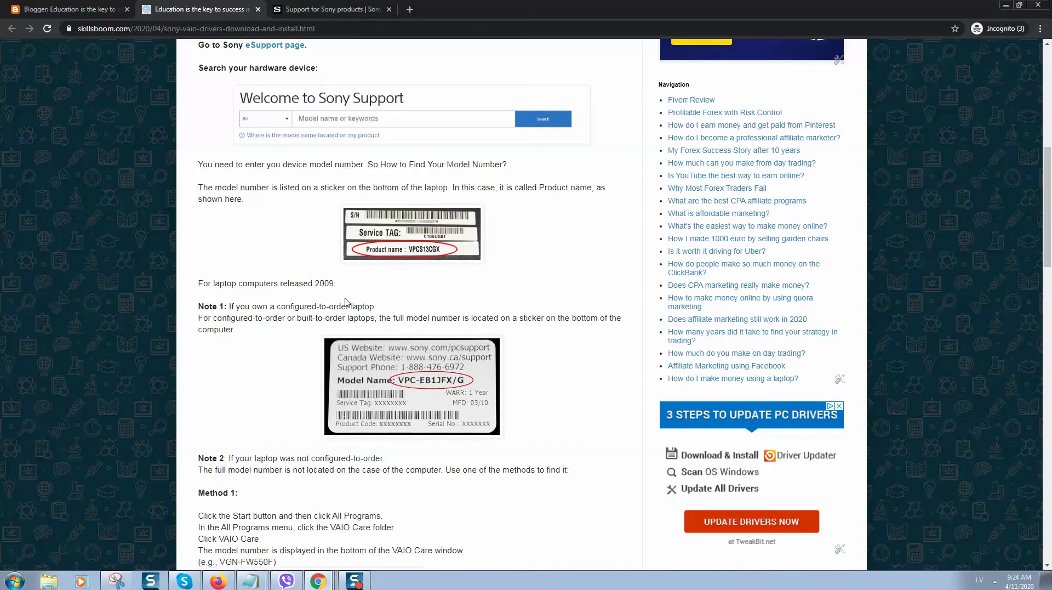
{"action": "scroll", "coordinate": [333, 276], "scroll_direction": "down", "scroll_amount": 1}
{"action": "scroll", "coordinate": [333, 276], "scroll_direction": "down", "scroll_amount": 3}
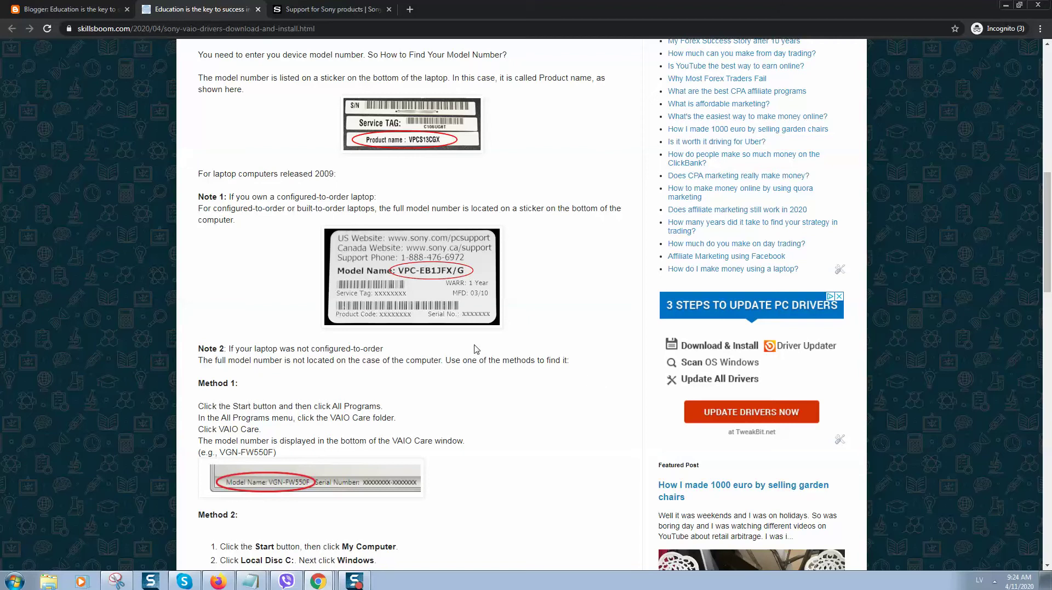
Step: Highlight the Method 1 and Method 2 headings and part of the first Method 1 step
{"action": "scroll", "coordinate": [475, 348], "scroll_direction": "down", "scroll_amount": 4}
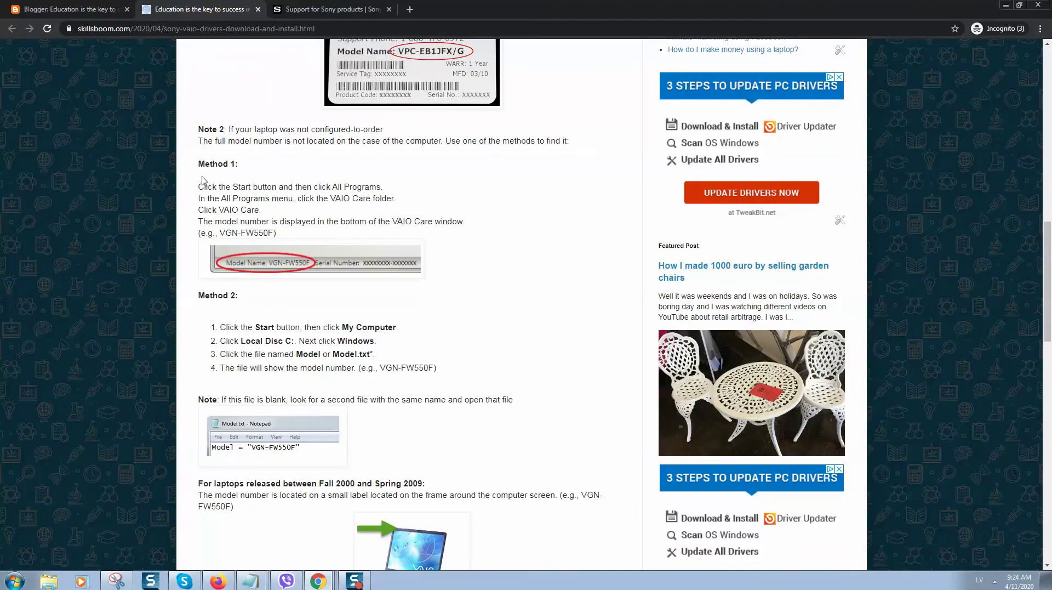
{"action": "left_click_drag", "start_coordinate": [196, 171], "coordinate": [245, 164]}
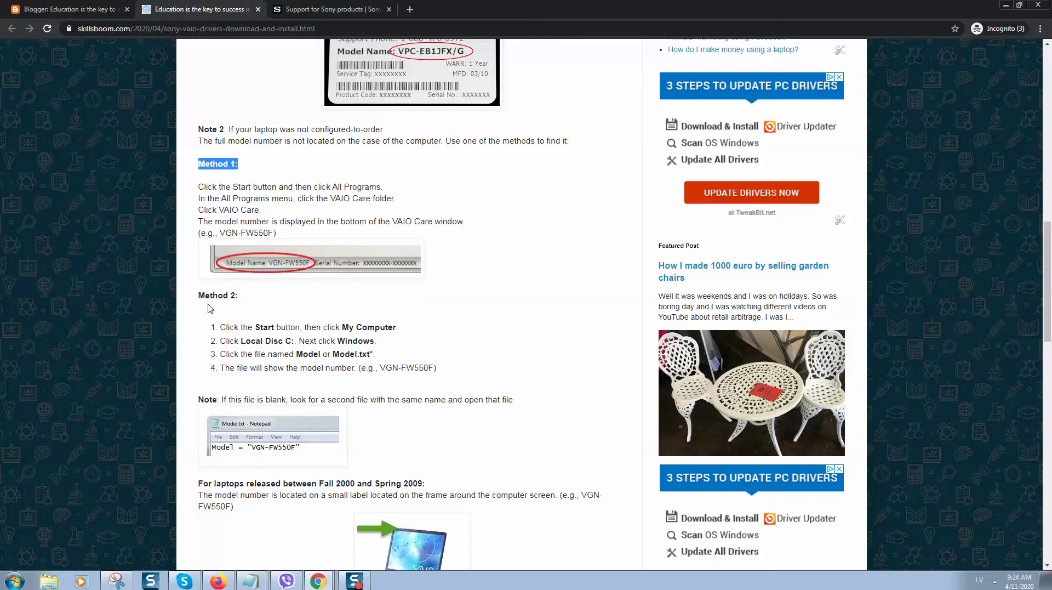
{"action": "left_click_drag", "start_coordinate": [196, 302], "coordinate": [252, 301]}
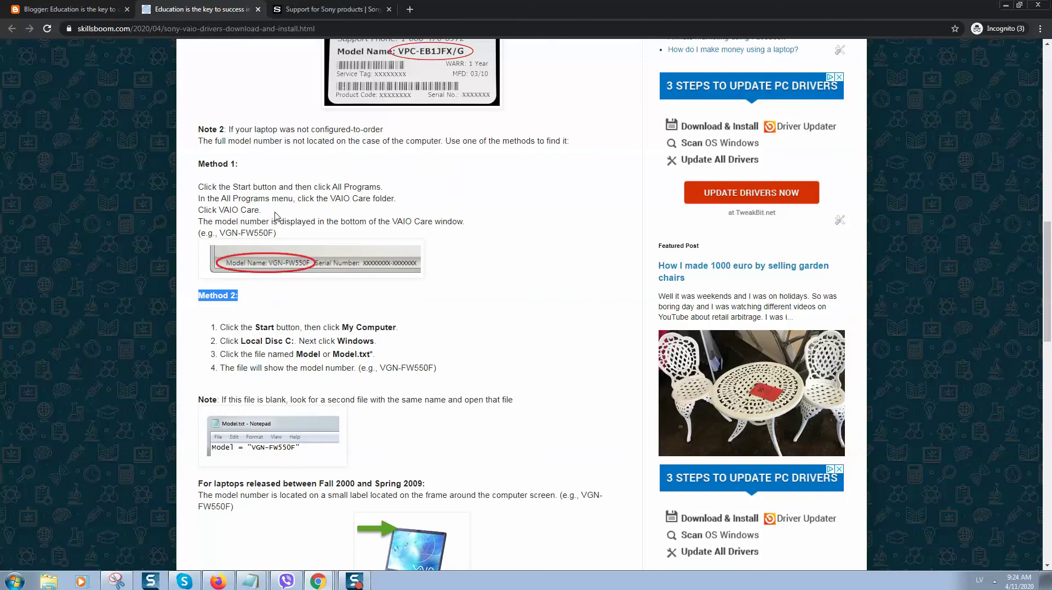
{"action": "scroll", "coordinate": [308, 212], "scroll_direction": "up", "scroll_amount": 1}
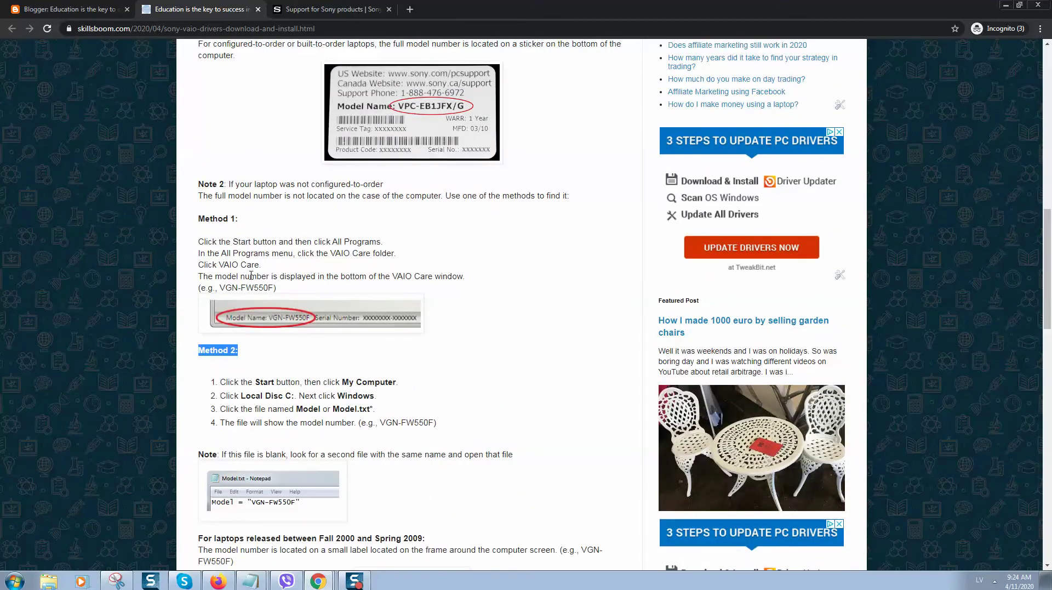
{"action": "left_click_drag", "start_coordinate": [194, 224], "coordinate": [248, 230]}
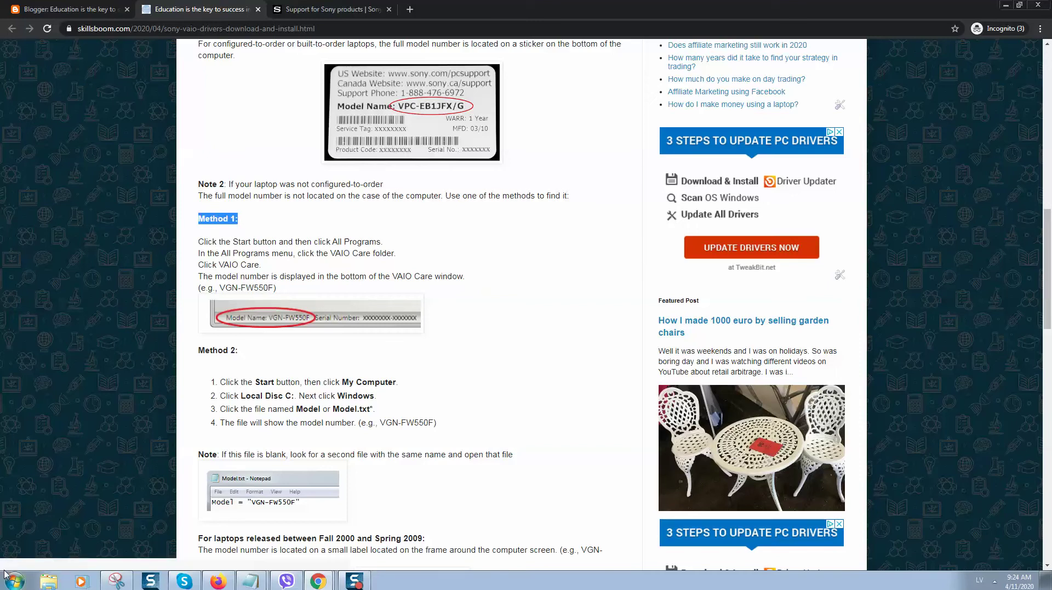
{"action": "left_click_drag", "start_coordinate": [338, 241], "coordinate": [395, 253]}
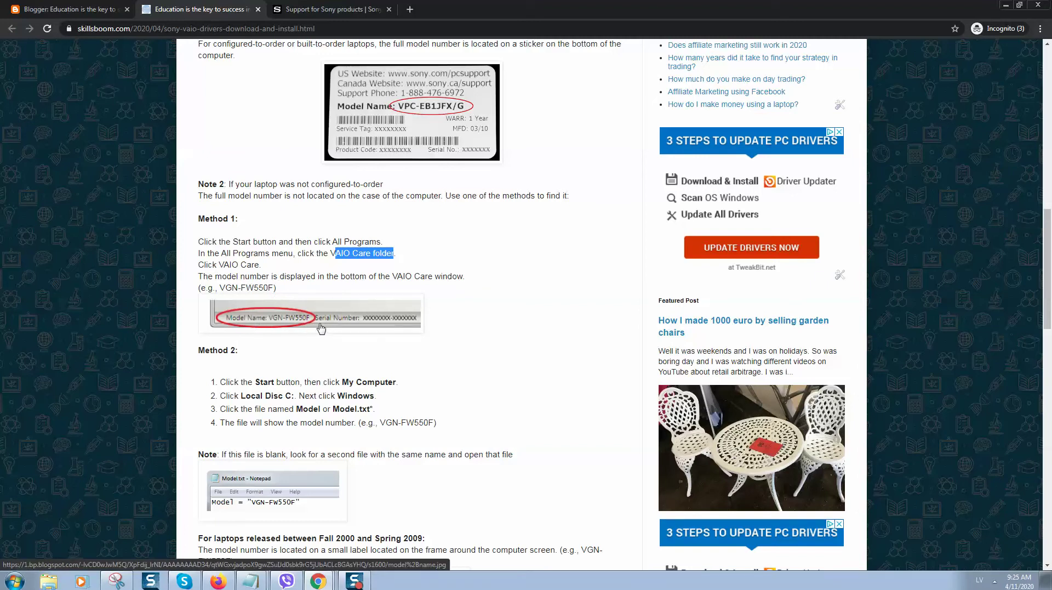
Step: Highlight the Method 2 step about Local Disc C and the word 'Model'
{"action": "scroll", "coordinate": [329, 302], "scroll_direction": "down", "scroll_amount": 2}
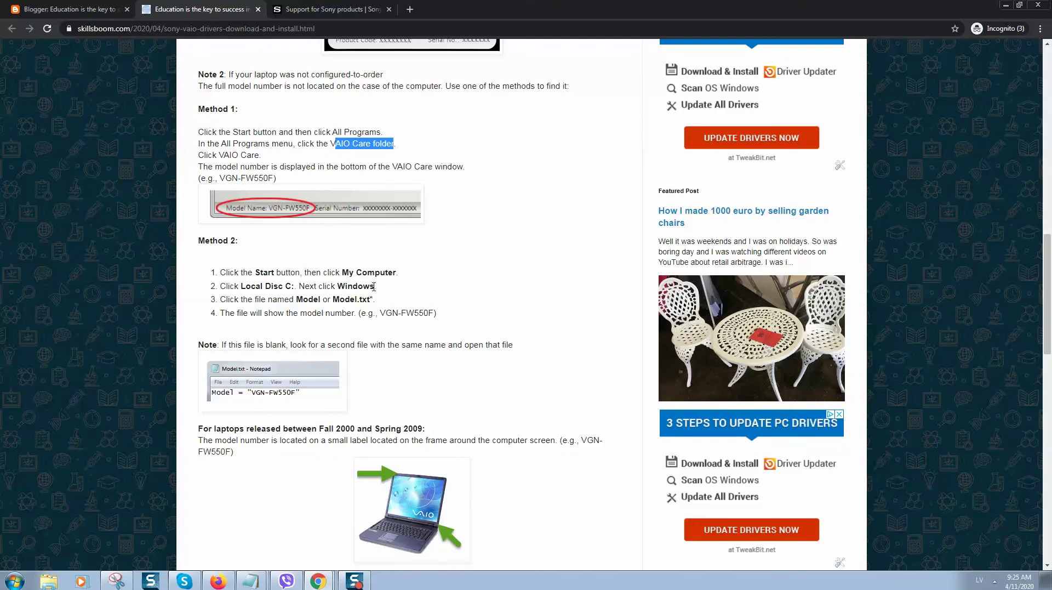
{"action": "left_click_drag", "start_coordinate": [244, 290], "coordinate": [396, 286]}
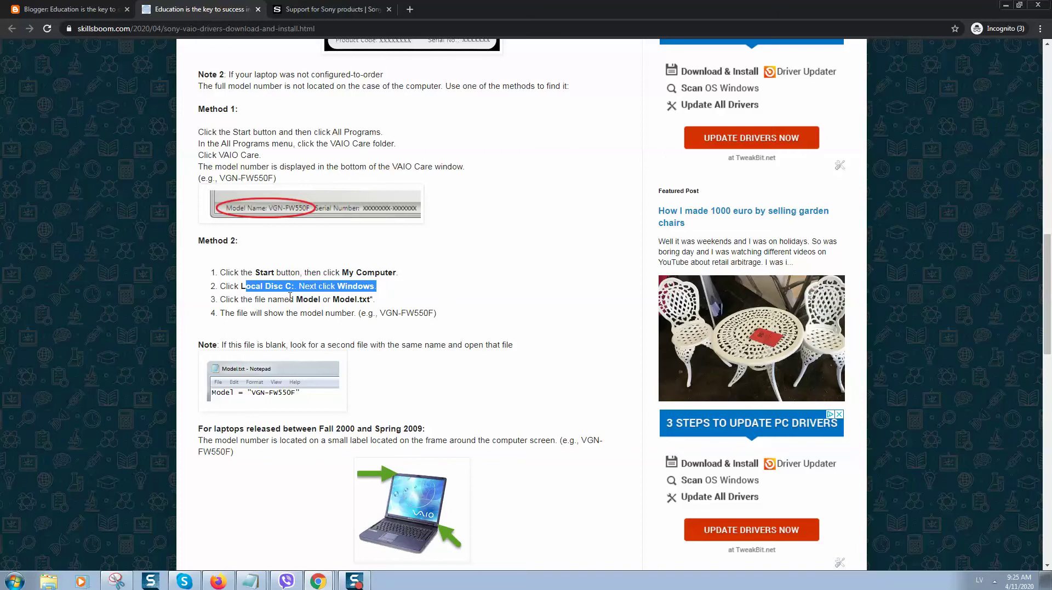
{"action": "double_click", "coordinate": [344, 299]}
{"action": "left_click", "coordinate": [336, 301]}
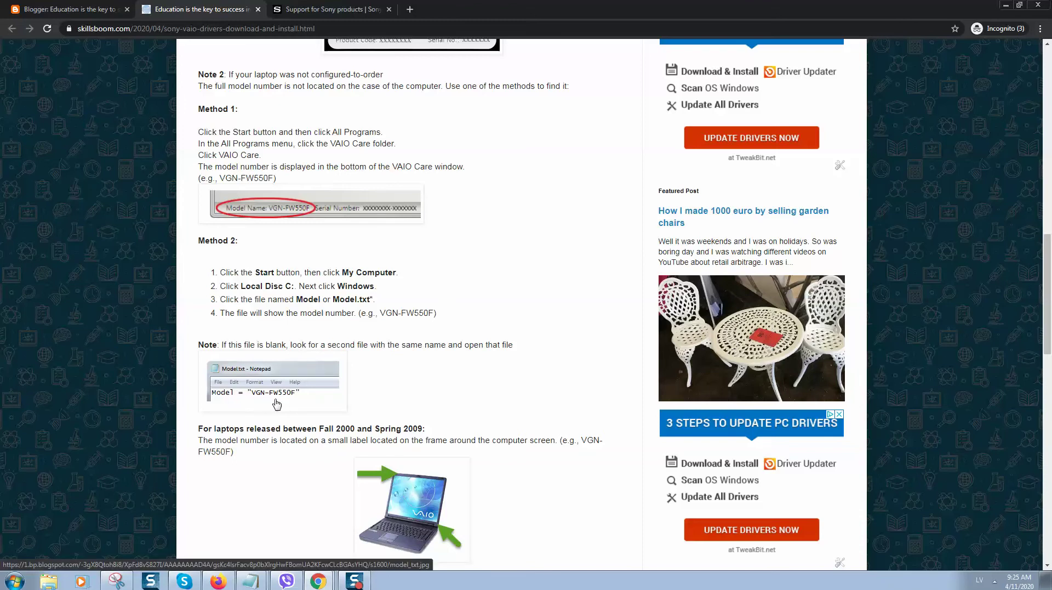
Step: Highlight the Fall 2000 and Spring 2009 heading, then select the model number VGN-FW550F
{"action": "scroll", "coordinate": [276, 404], "scroll_direction": "down", "scroll_amount": 4}
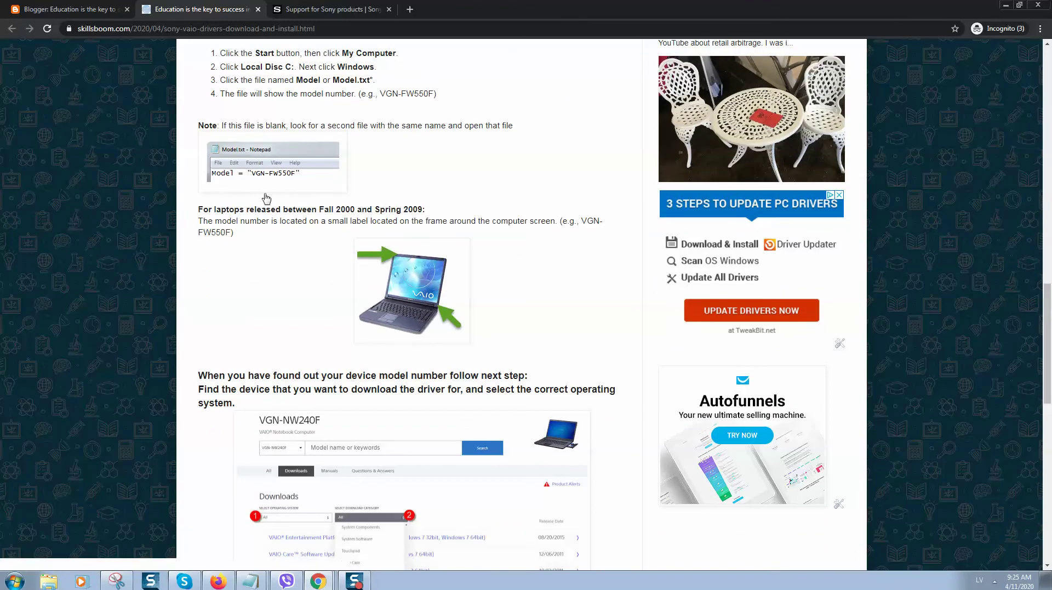
{"action": "left_click_drag", "start_coordinate": [275, 208], "coordinate": [450, 213]}
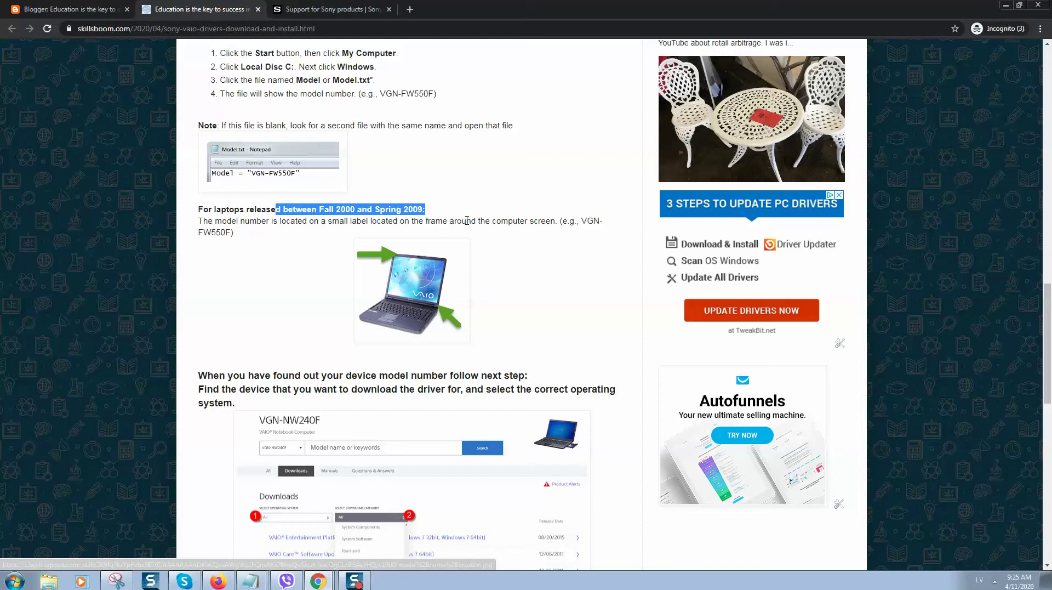
{"action": "scroll", "coordinate": [502, 245], "scroll_direction": "down", "scroll_amount": 2}
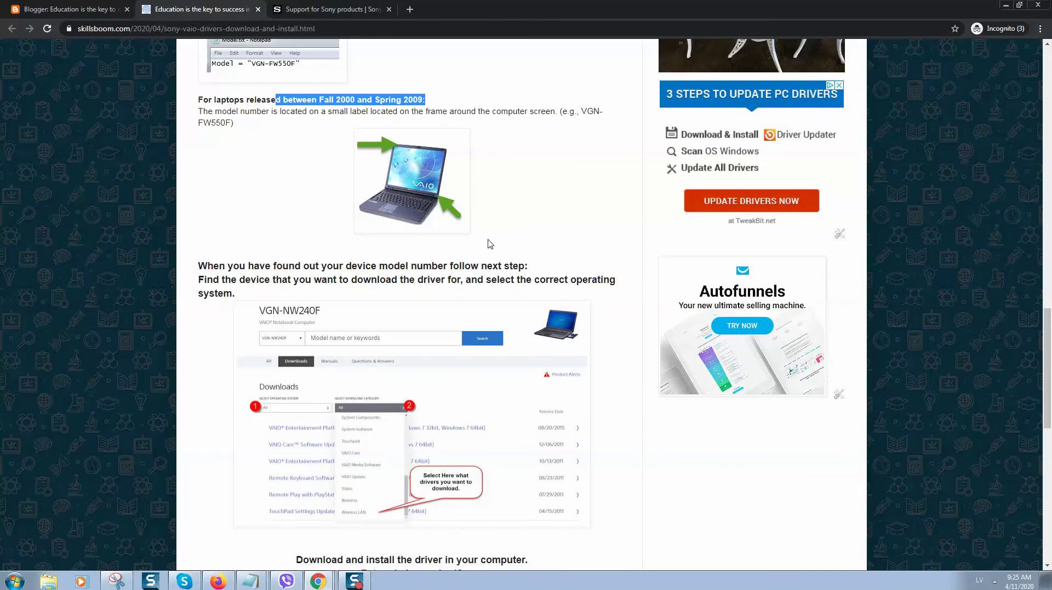
{"action": "scroll", "coordinate": [500, 296], "scroll_direction": "down", "scroll_amount": 3}
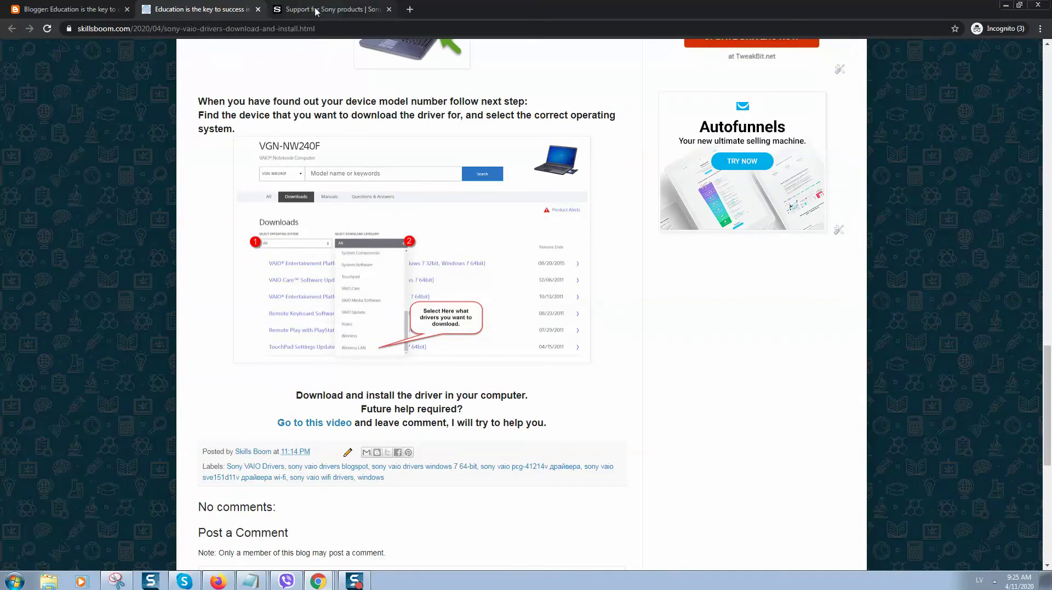
{"action": "scroll", "coordinate": [388, 210], "scroll_direction": "down", "scroll_amount": 1}
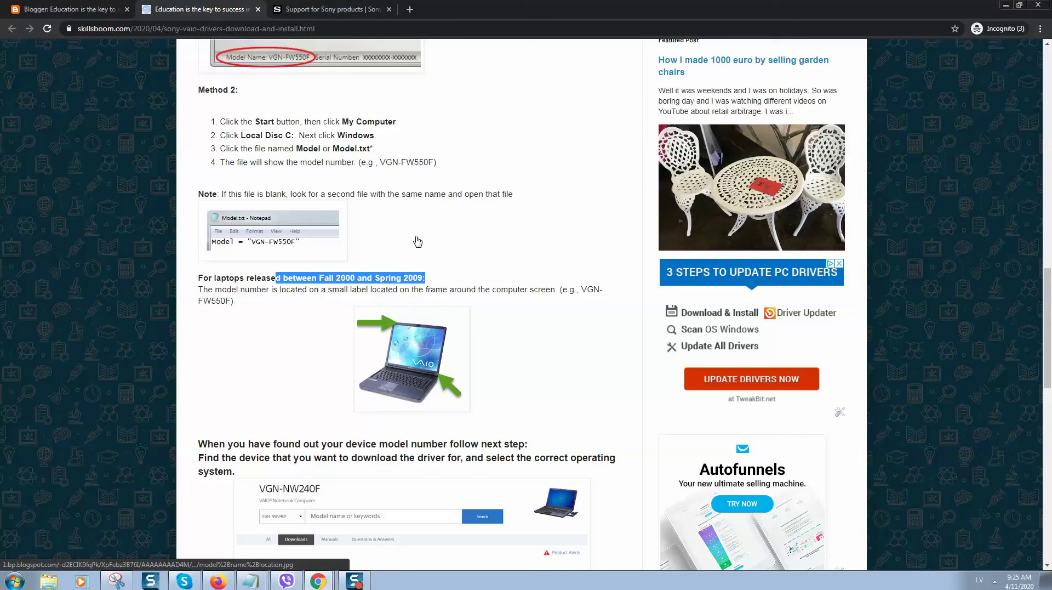
{"action": "scroll", "coordinate": [417, 241], "scroll_direction": "up", "scroll_amount": 1}
{"action": "left_click_drag", "start_coordinate": [381, 204], "coordinate": [422, 207]}
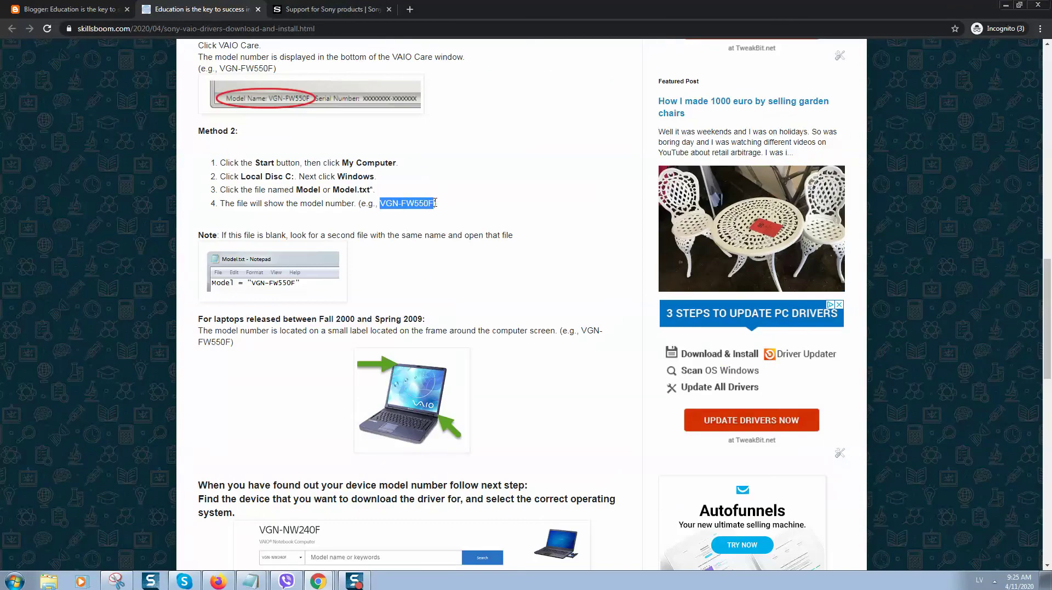
Step: Copy VGN-FW550F into Sony Support's search, choose the product suggestion, and show its downloads
{"action": "right_click", "coordinate": [419, 200]}
{"action": "left_click", "coordinate": [438, 209]}
{"action": "left_click", "coordinate": [329, 10]}
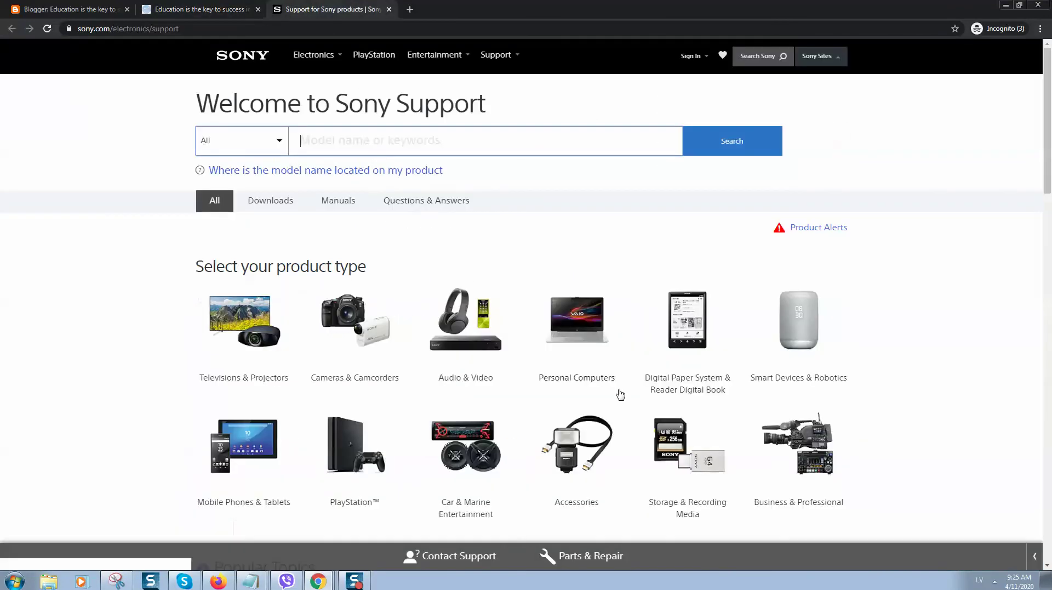
{"action": "left_click", "coordinate": [367, 139]}
{"action": "key", "text": "ctrl+v"}
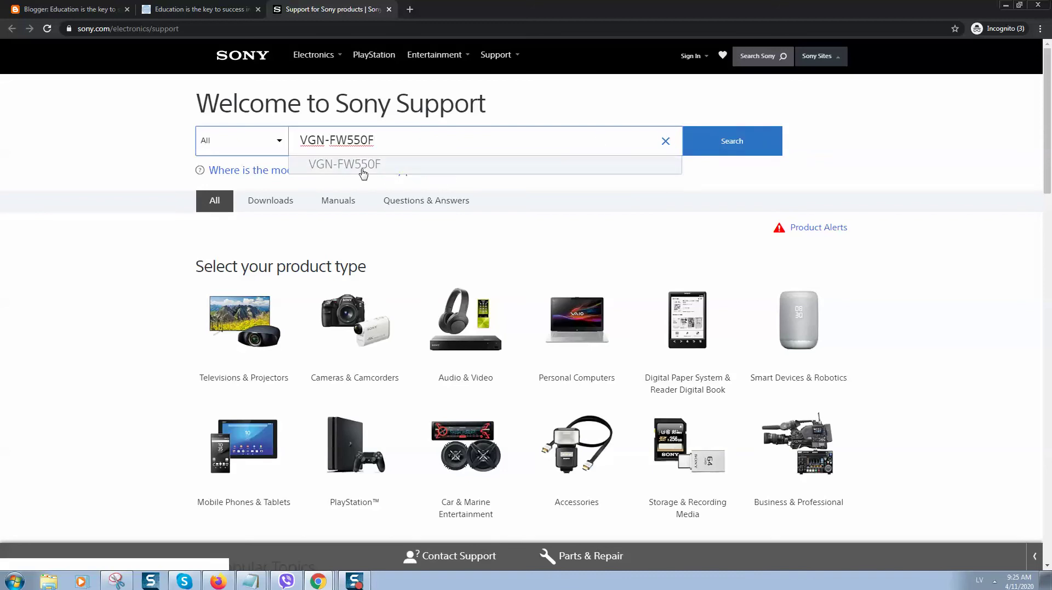
{"action": "left_click", "coordinate": [365, 166]}
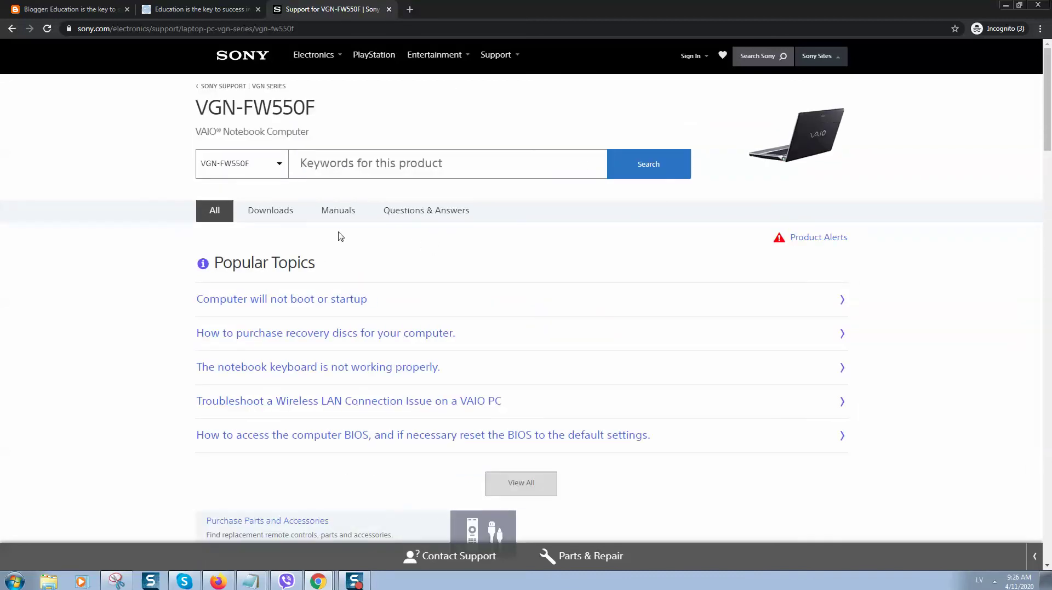
{"action": "left_click", "coordinate": [280, 222]}
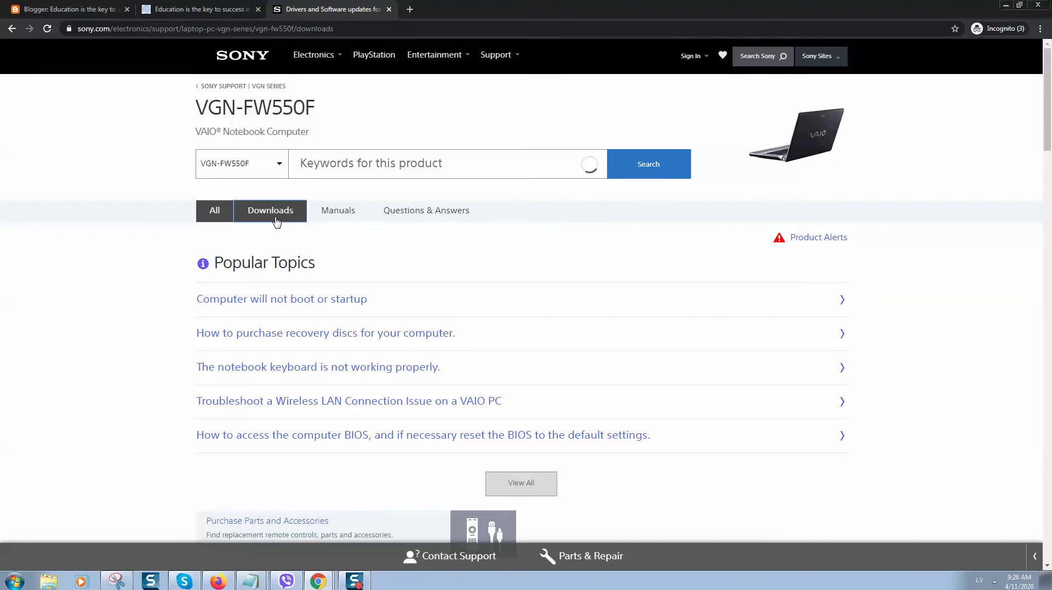
Step: Filter the VGN-FW550F downloads to Windows 7 64bit and open the category choices
{"action": "scroll", "coordinate": [296, 236], "scroll_direction": "down", "scroll_amount": 1}
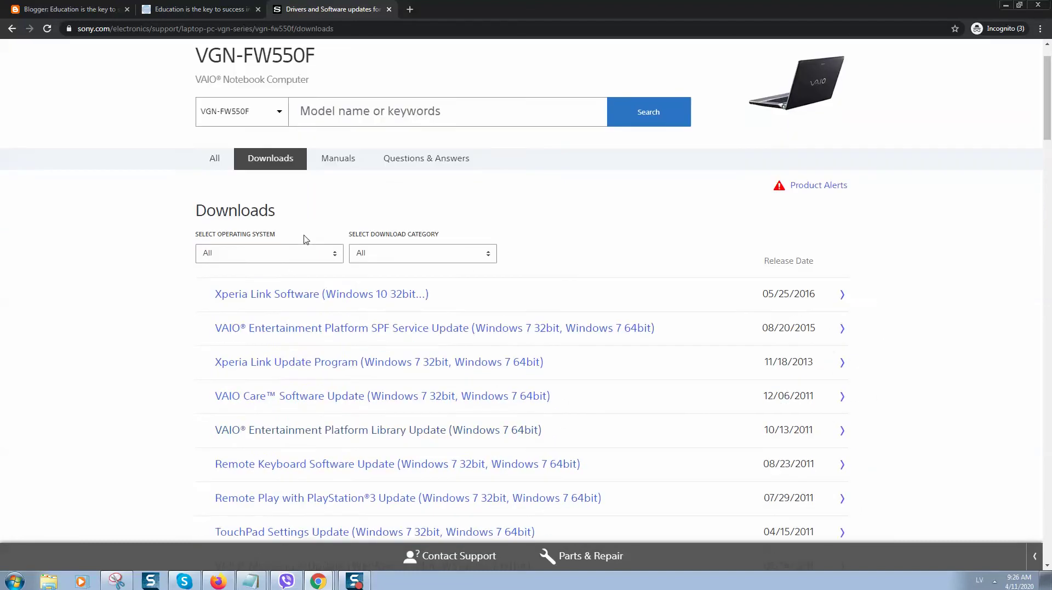
{"action": "left_click", "coordinate": [327, 255]}
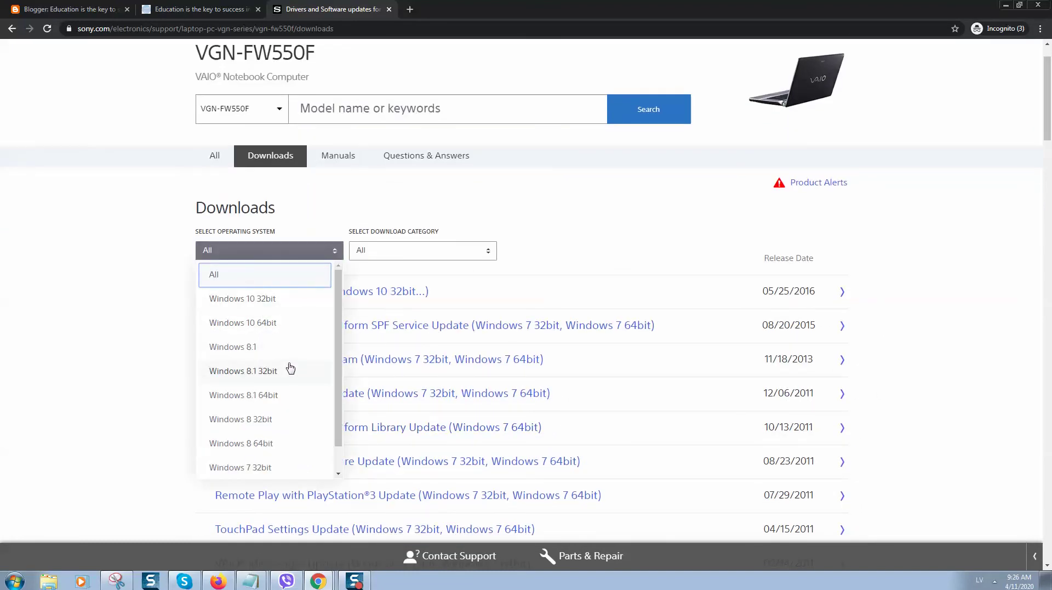
{"action": "scroll", "coordinate": [290, 366], "scroll_direction": "down", "scroll_amount": 1}
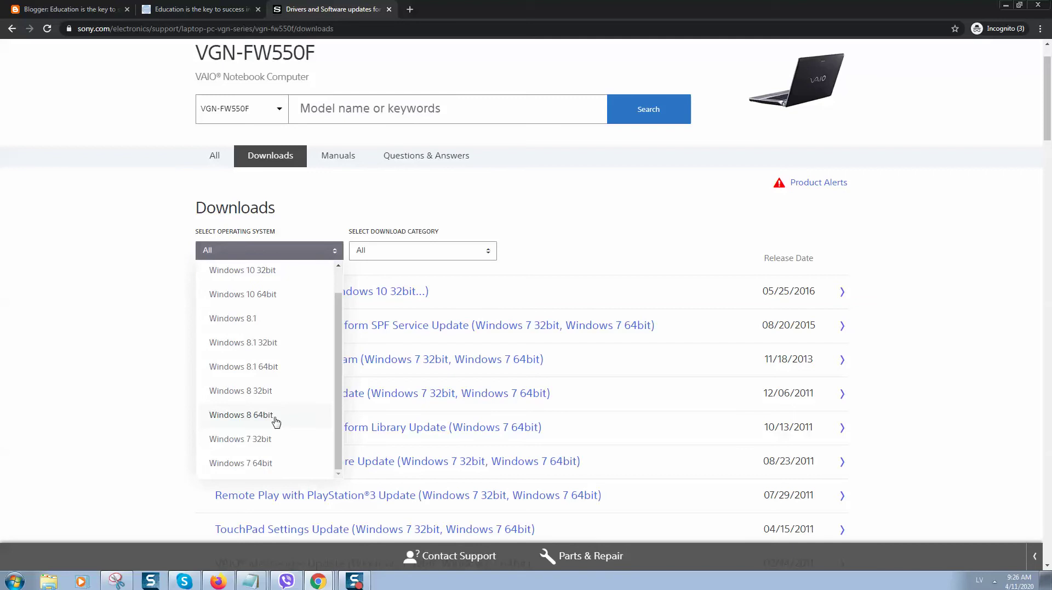
{"action": "left_click", "coordinate": [275, 462]}
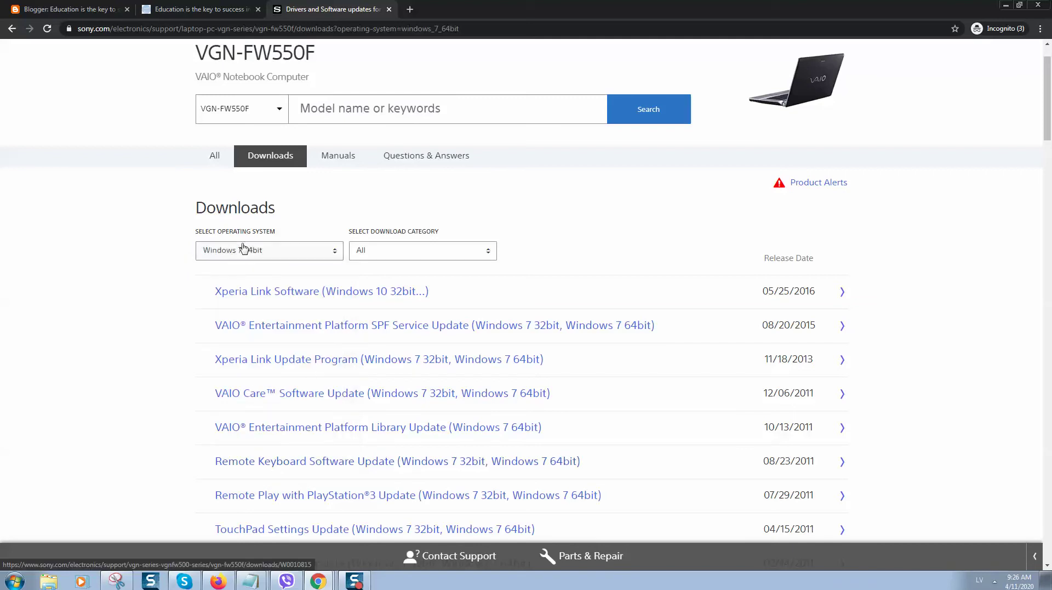
{"action": "left_click", "coordinate": [459, 251]}
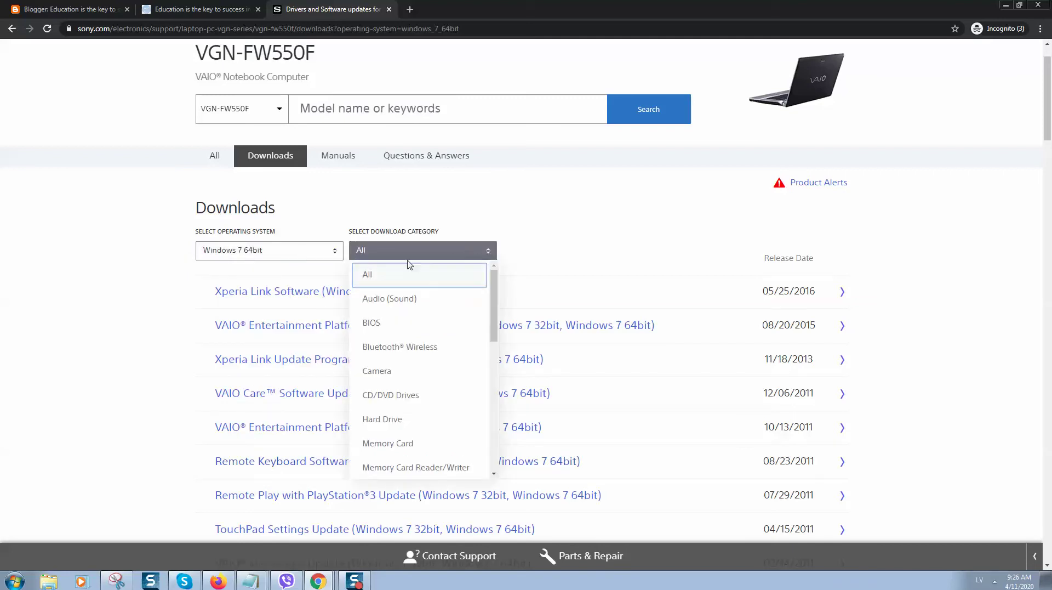
{"action": "scroll", "coordinate": [427, 338], "scroll_direction": "down", "scroll_amount": 1}
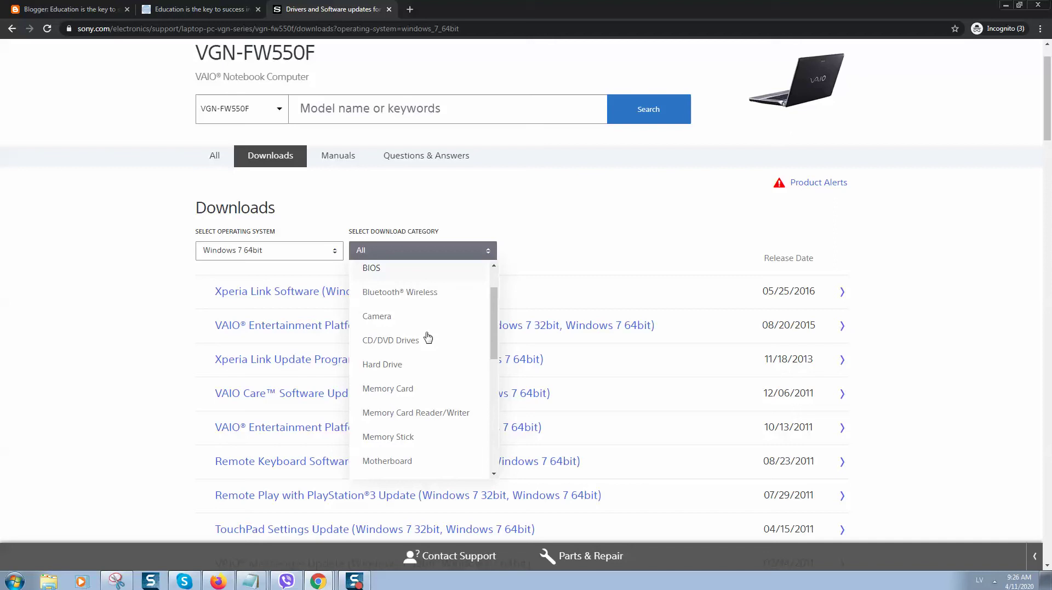
{"action": "scroll", "coordinate": [428, 337], "scroll_direction": "down", "scroll_amount": 4}
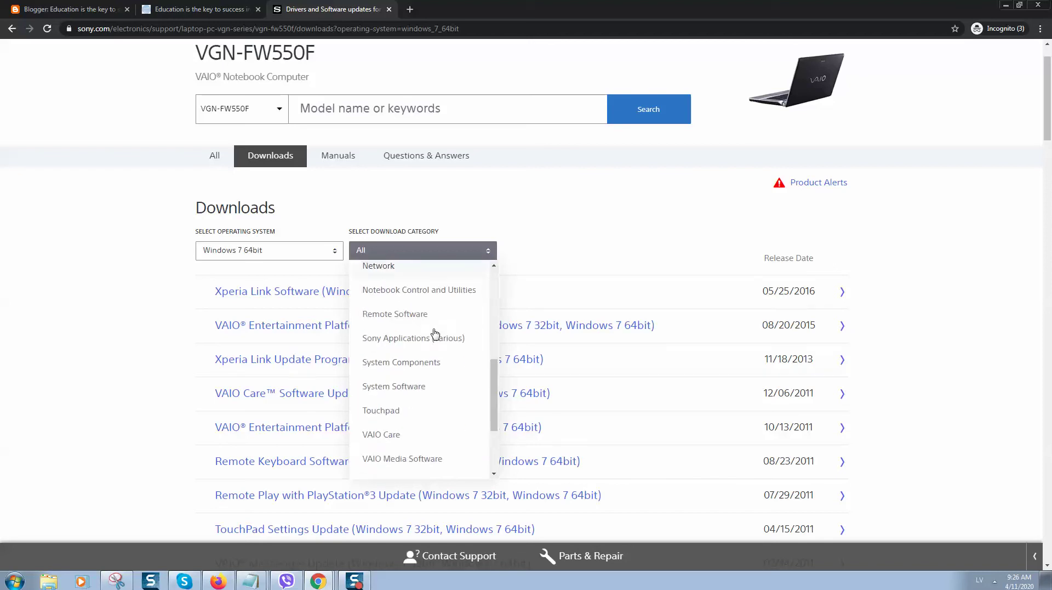
{"action": "scroll", "coordinate": [435, 333], "scroll_direction": "down", "scroll_amount": 3}
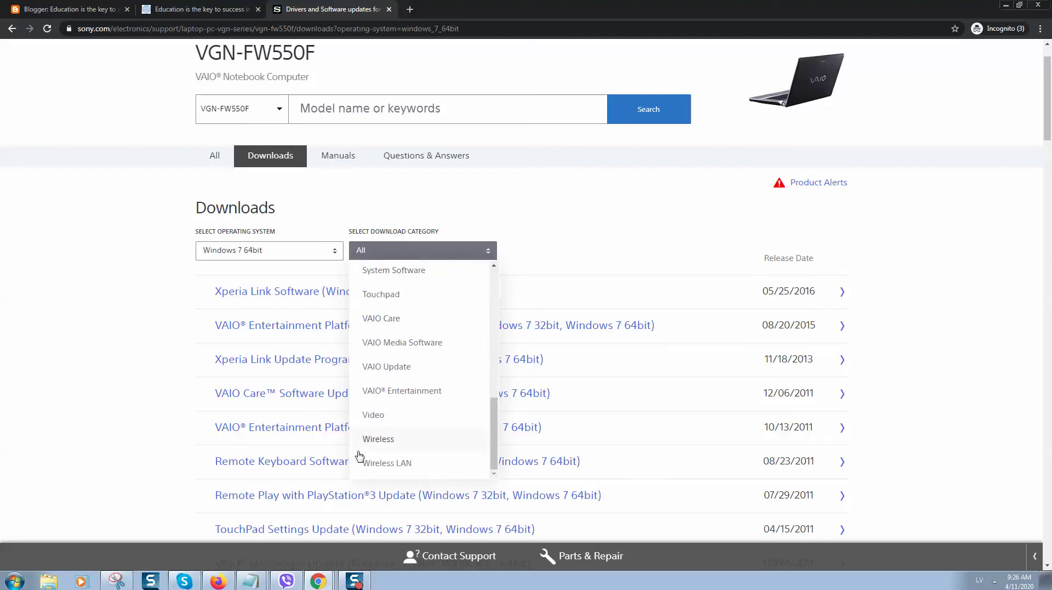
Step: Set the download category to Wireless, then Wireless LAN, and return to the skillsboom article
{"action": "left_click", "coordinate": [382, 443]}
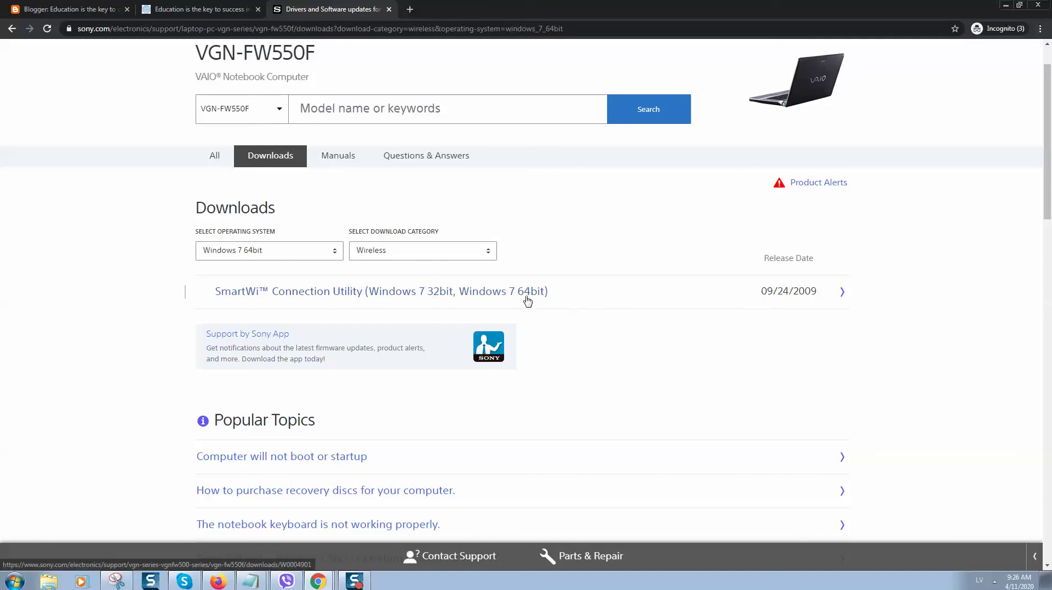
{"action": "left_click", "coordinate": [226, 257]}
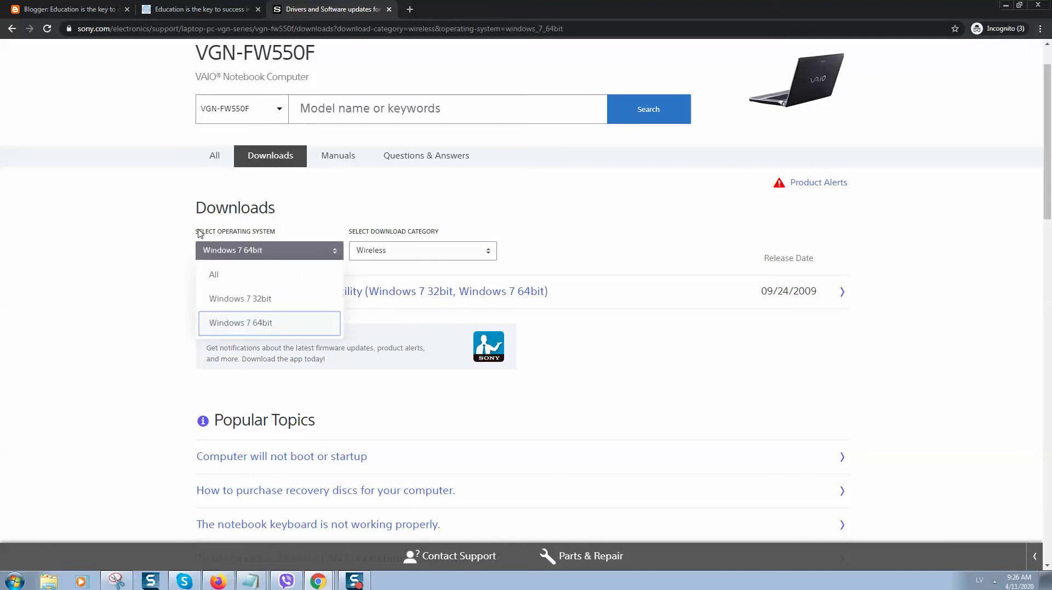
{"action": "left_click", "coordinate": [400, 239]}
{"action": "left_click", "coordinate": [435, 251]}
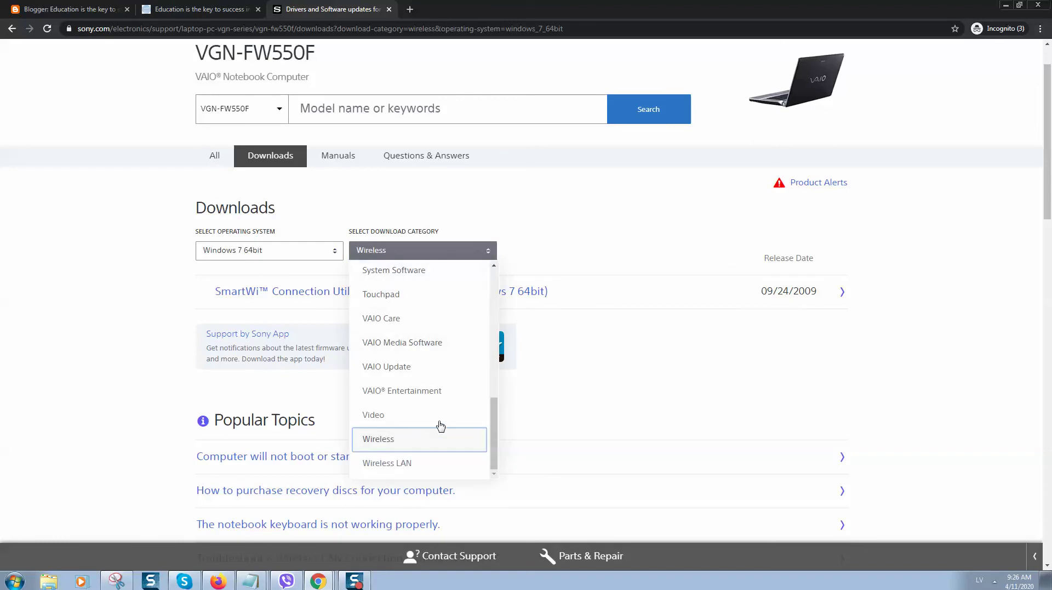
{"action": "left_click", "coordinate": [387, 462]}
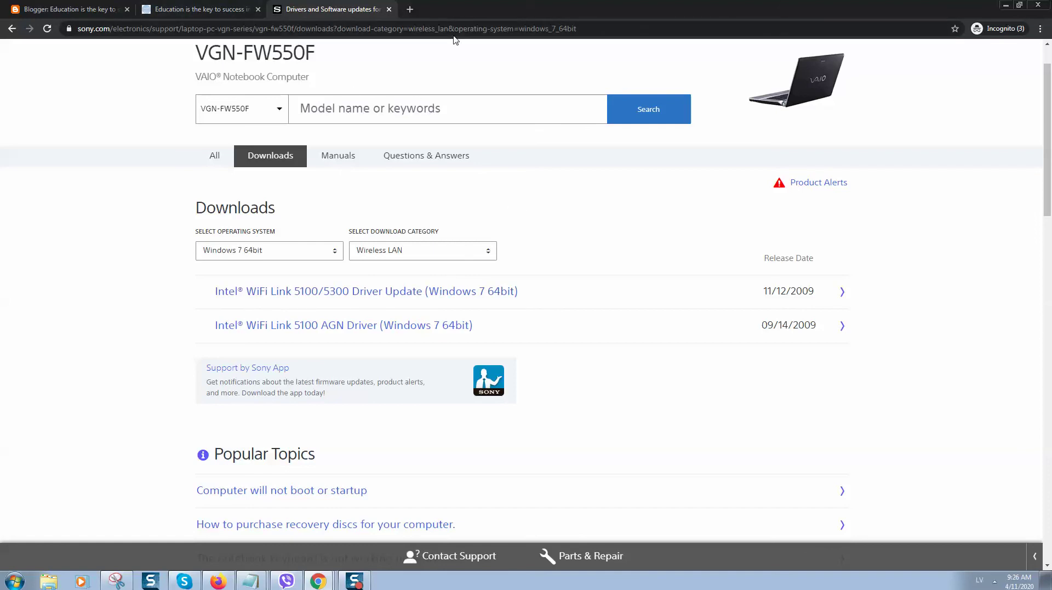
{"action": "left_click", "coordinate": [162, 5]}
{"action": "scroll", "coordinate": [498, 262], "scroll_direction": "up", "scroll_amount": 15}
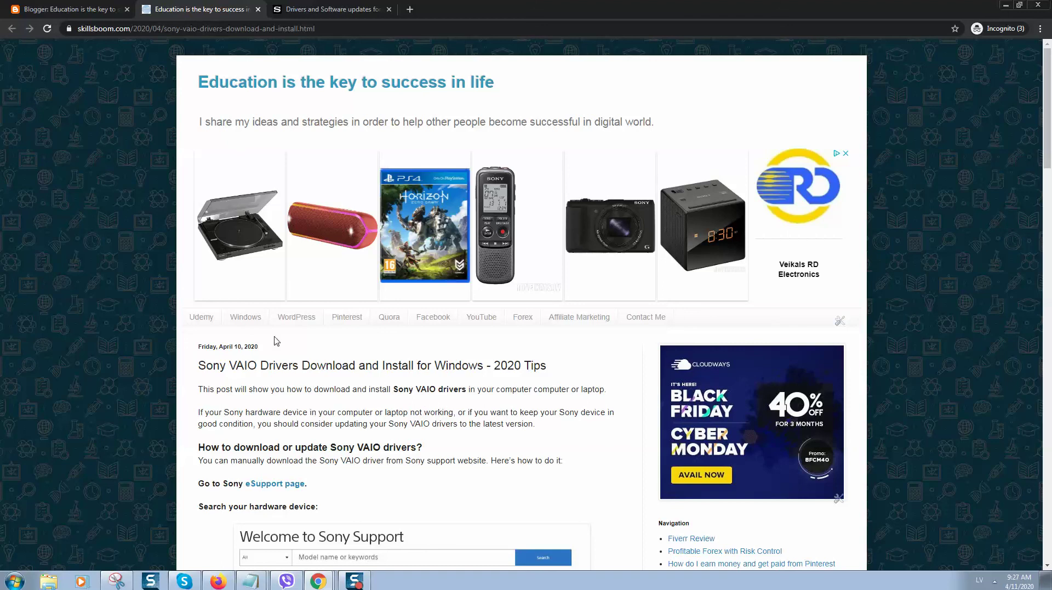
Step: Open the blog's windows label page and scroll to the network adapter fix's 'Solution 2: Update drivers'
{"action": "scroll", "coordinate": [328, 318], "scroll_direction": "down", "scroll_amount": 2}
{"action": "left_click", "coordinate": [248, 211]}
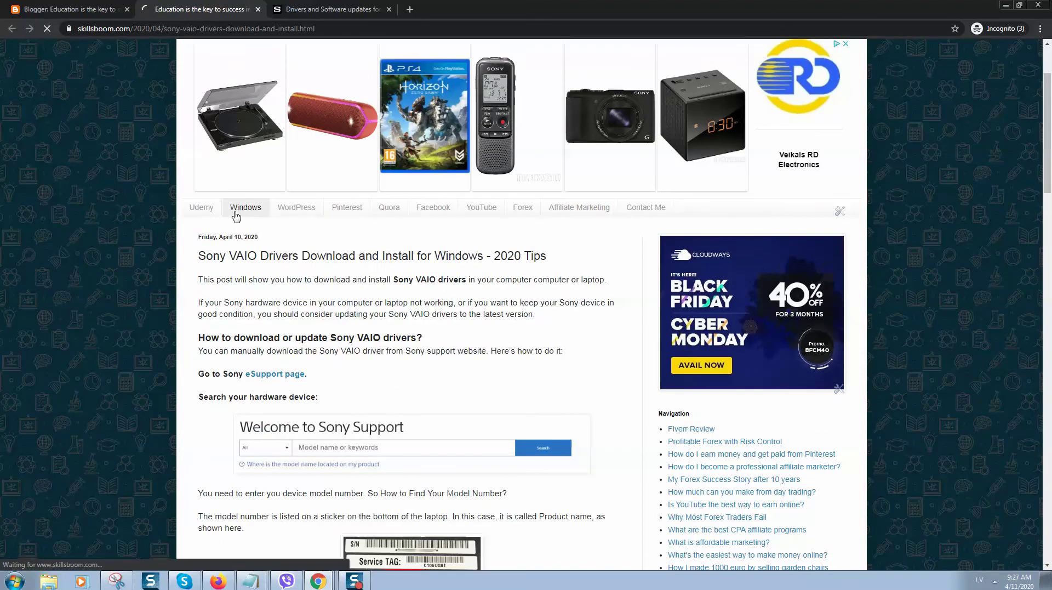
{"action": "scroll", "coordinate": [269, 243], "scroll_direction": "down", "scroll_amount": 3}
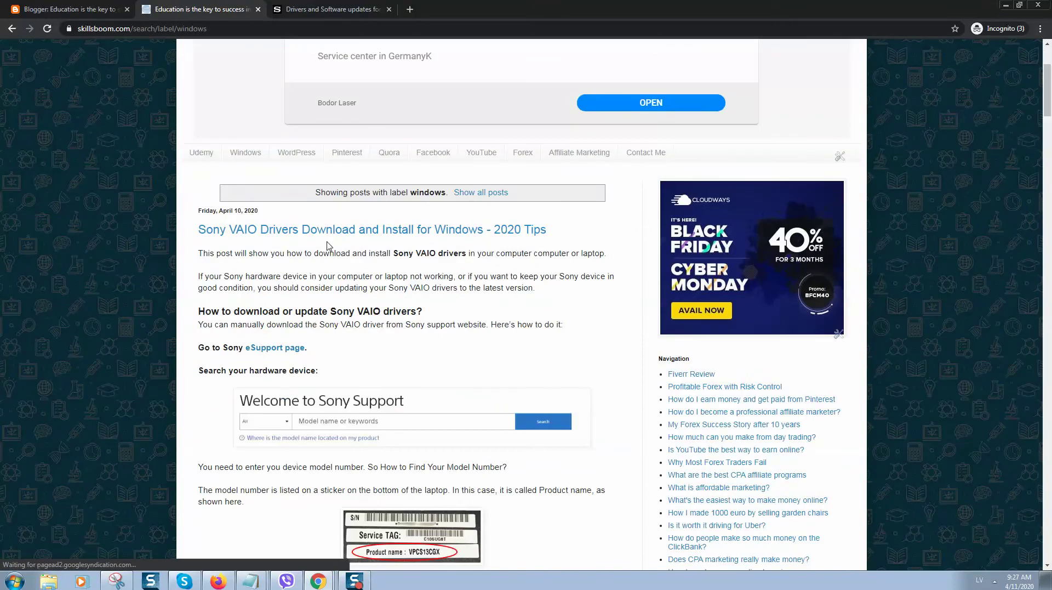
{"action": "scroll", "coordinate": [352, 211], "scroll_direction": "down", "scroll_amount": 20}
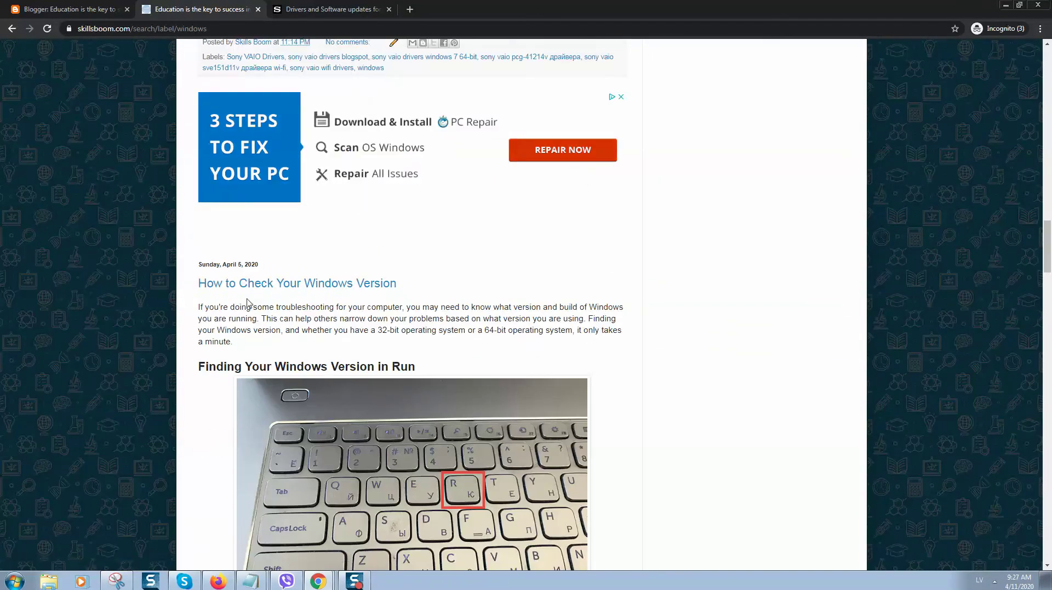
{"action": "scroll", "coordinate": [275, 308], "scroll_direction": "down", "scroll_amount": 14}
{"action": "scroll", "coordinate": [329, 286], "scroll_direction": "up", "scroll_amount": 6}
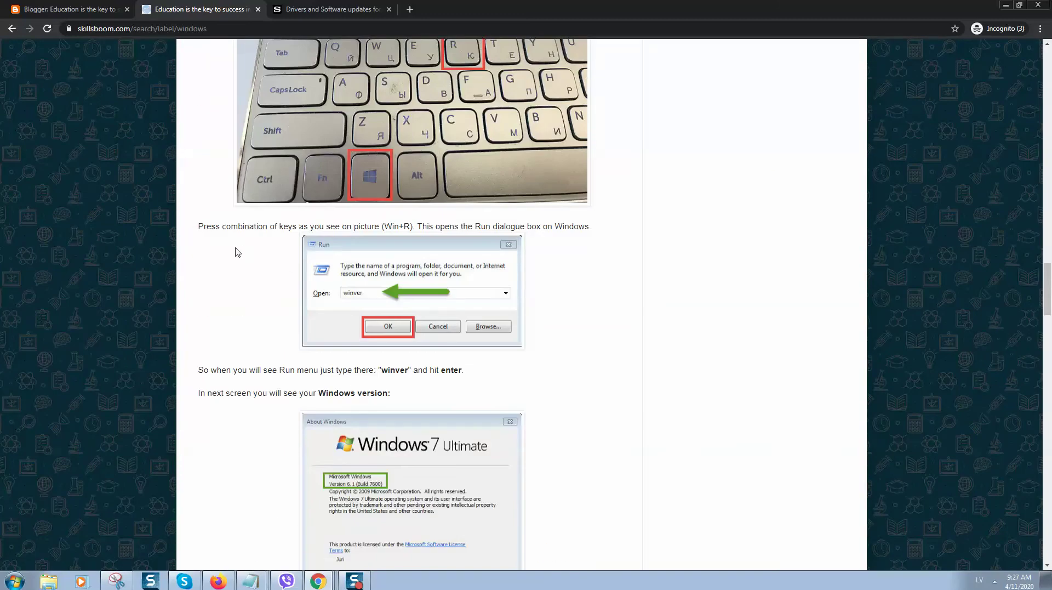
{"action": "scroll", "coordinate": [268, 263], "scroll_direction": "down", "scroll_amount": 13}
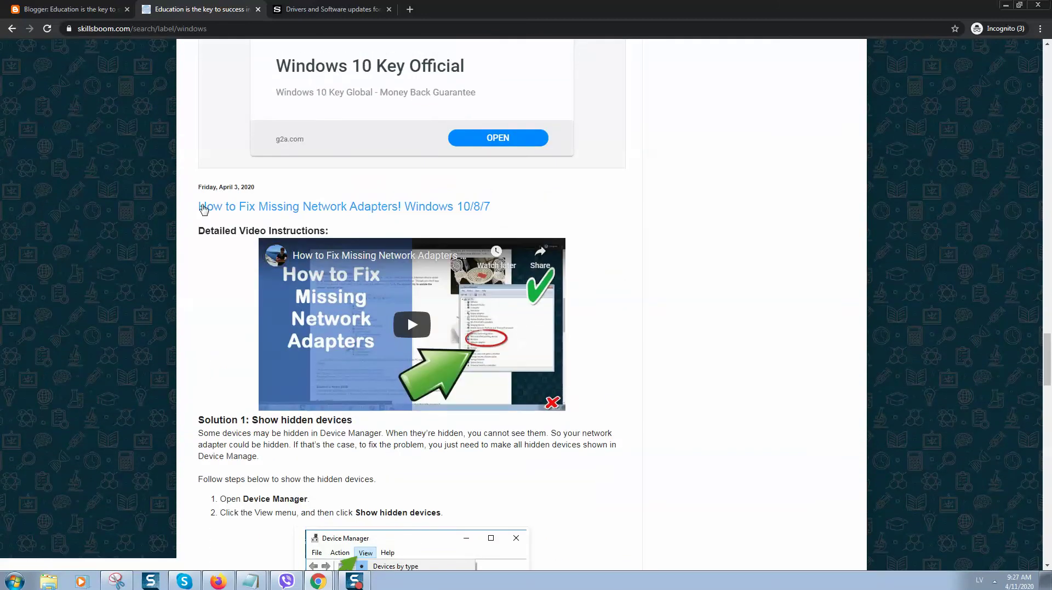
{"action": "left_click_drag", "start_coordinate": [200, 209], "coordinate": [570, 209]}
{"action": "scroll", "coordinate": [495, 230], "scroll_direction": "down", "scroll_amount": 8}
{"action": "scroll", "coordinate": [329, 249], "scroll_direction": "down", "scroll_amount": 20}
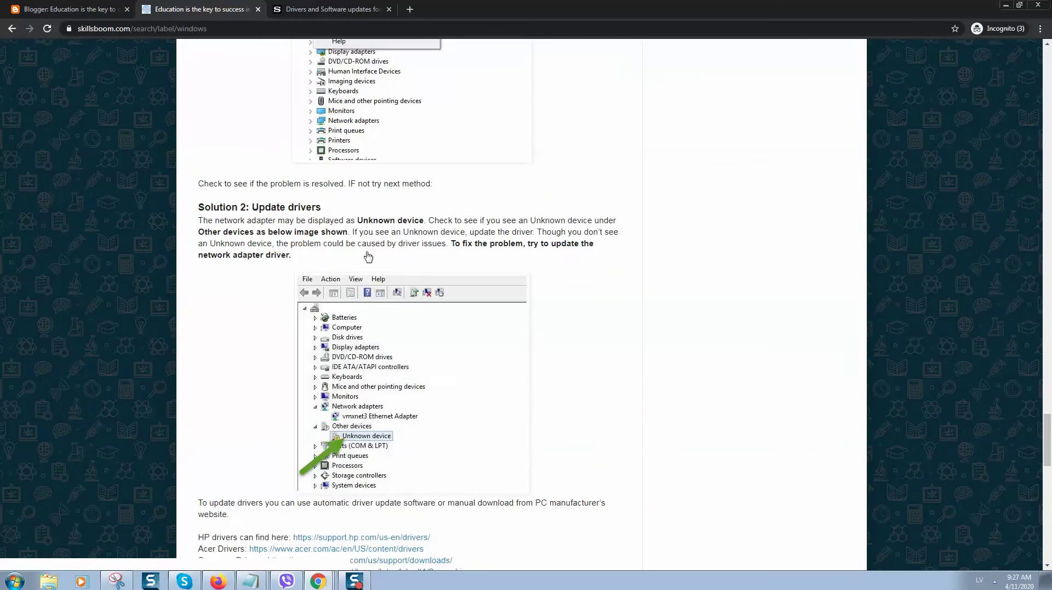